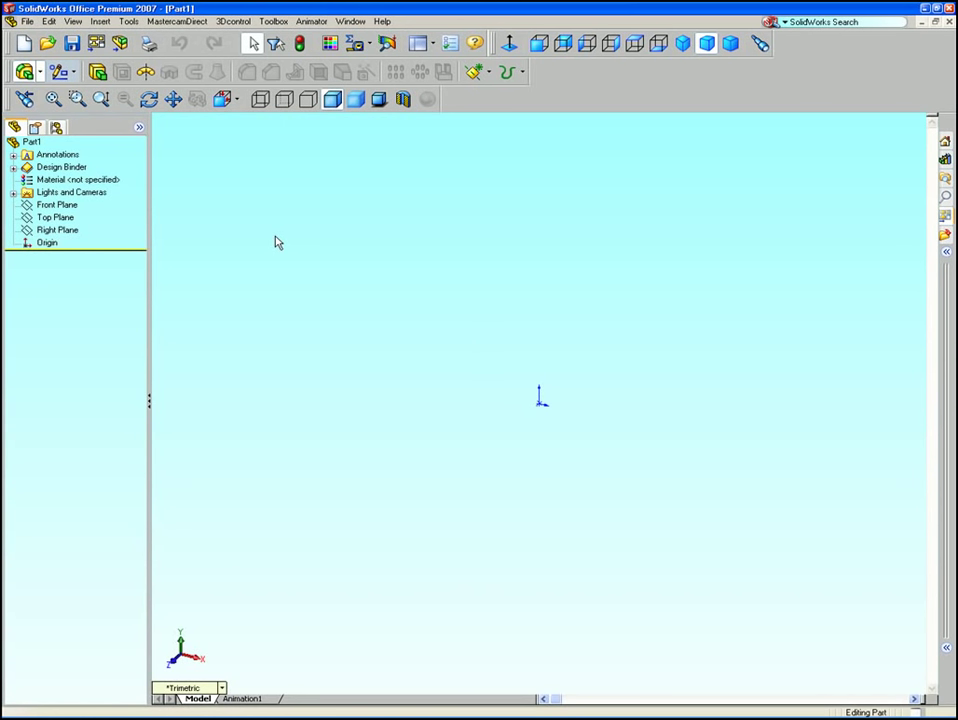
# Step: Open a sketch on the Top Plane and drag a rectangle enclosing the origin
pyautogui.click(55, 222)
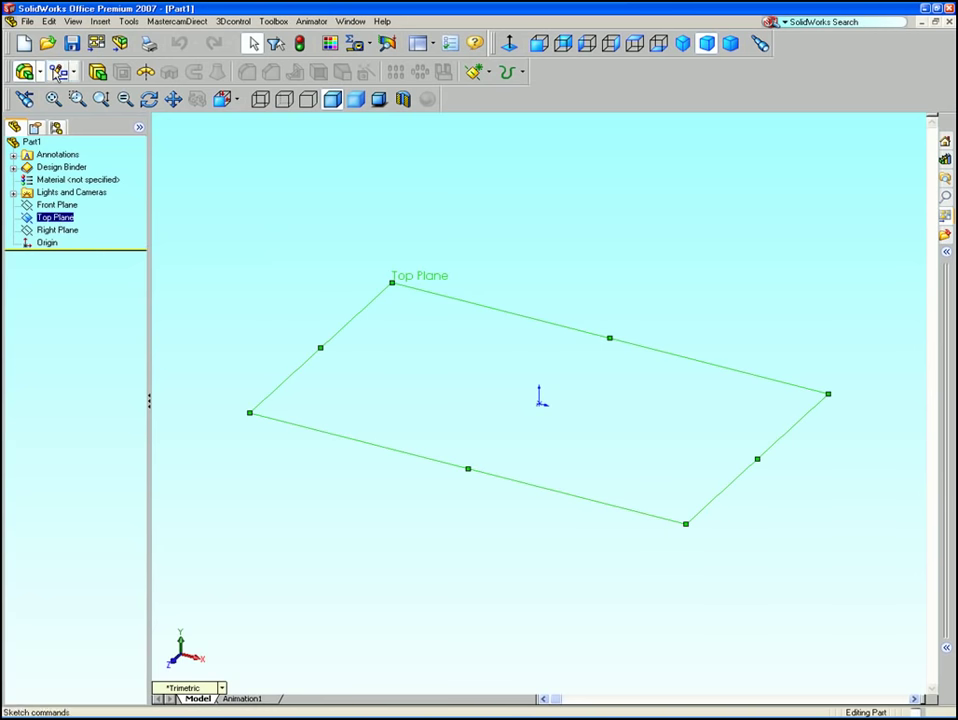
pyautogui.click(59, 71)
pyautogui.click(199, 71)
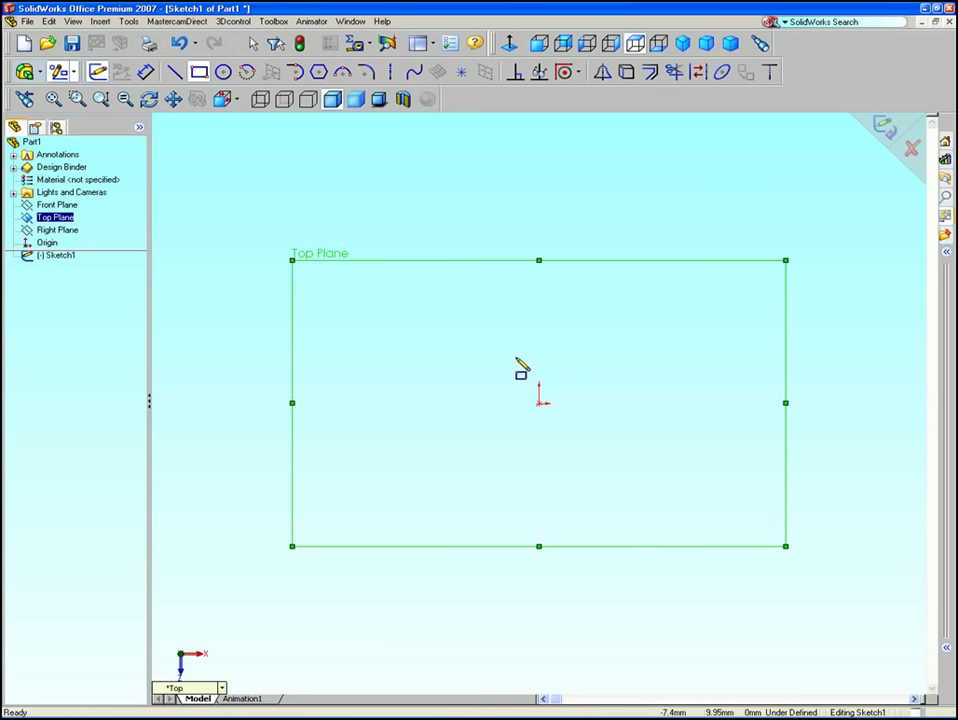
pyautogui.moveTo(529, 364); pyautogui.dragTo(480, 399)
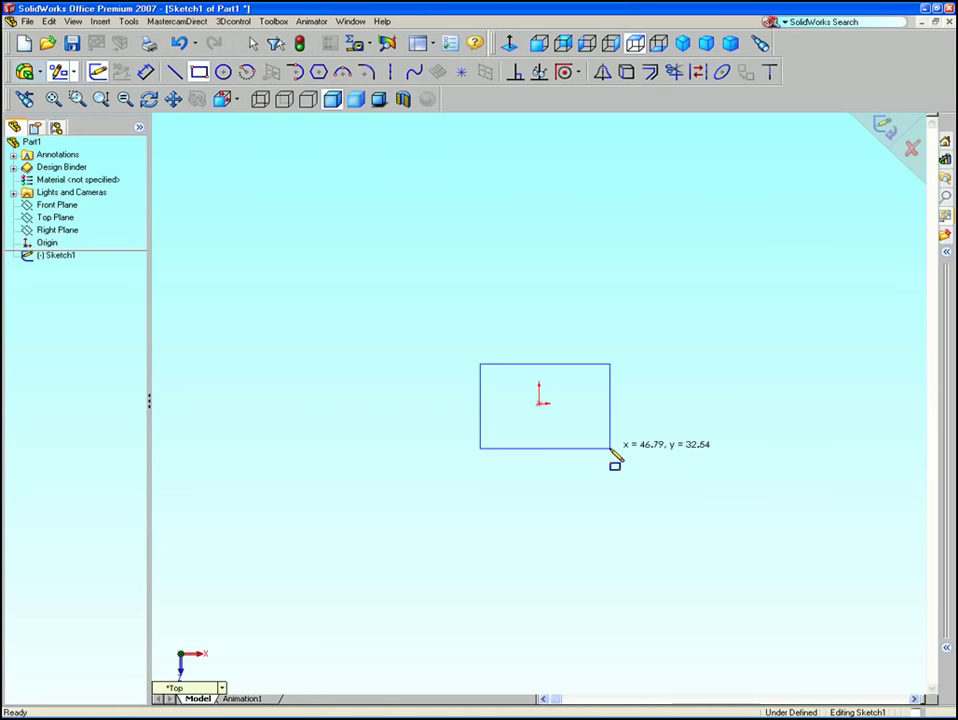
pyautogui.moveTo(545, 410); pyautogui.dragTo(610, 448)
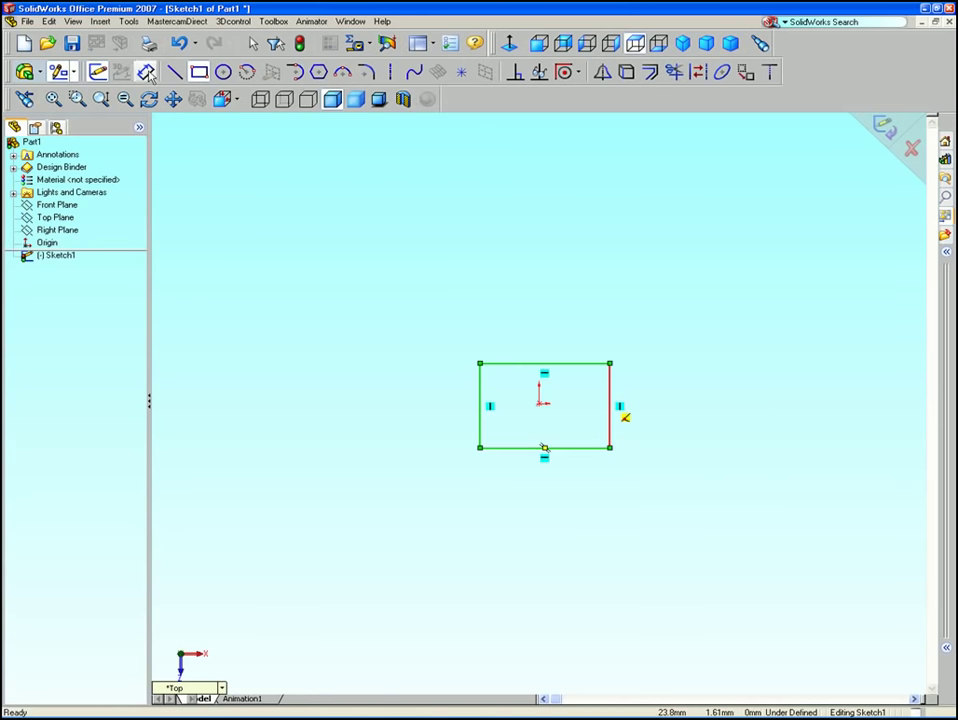
# Step: Dimension the rectangle width to 28 and the origin-to-left-edge offset to 14
pyautogui.click(146, 71)
pyautogui.click(577, 364)
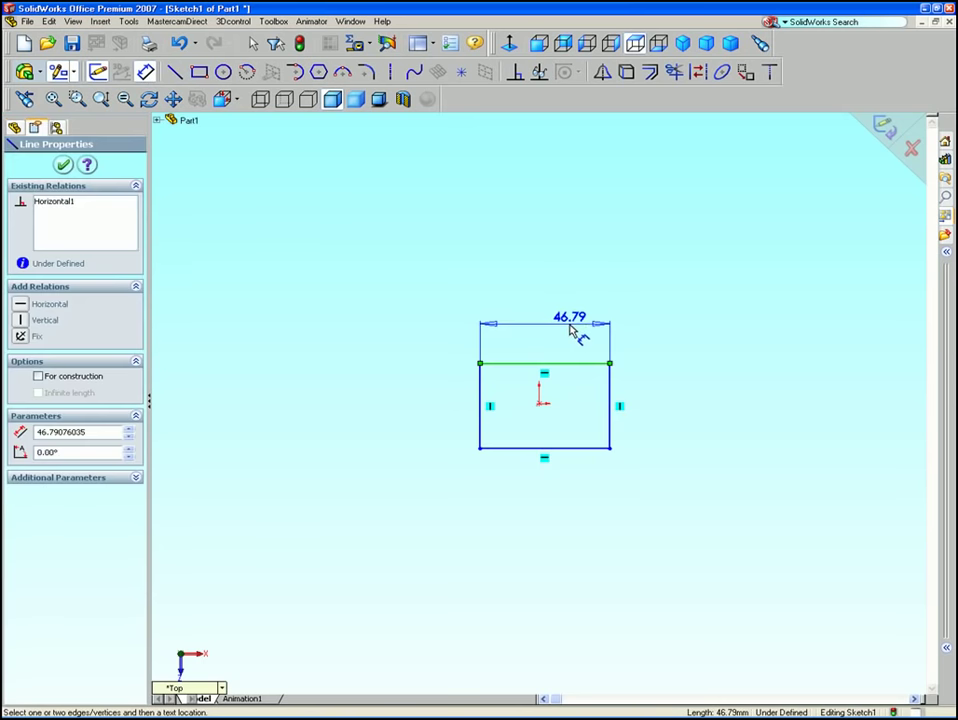
pyautogui.click(567, 326)
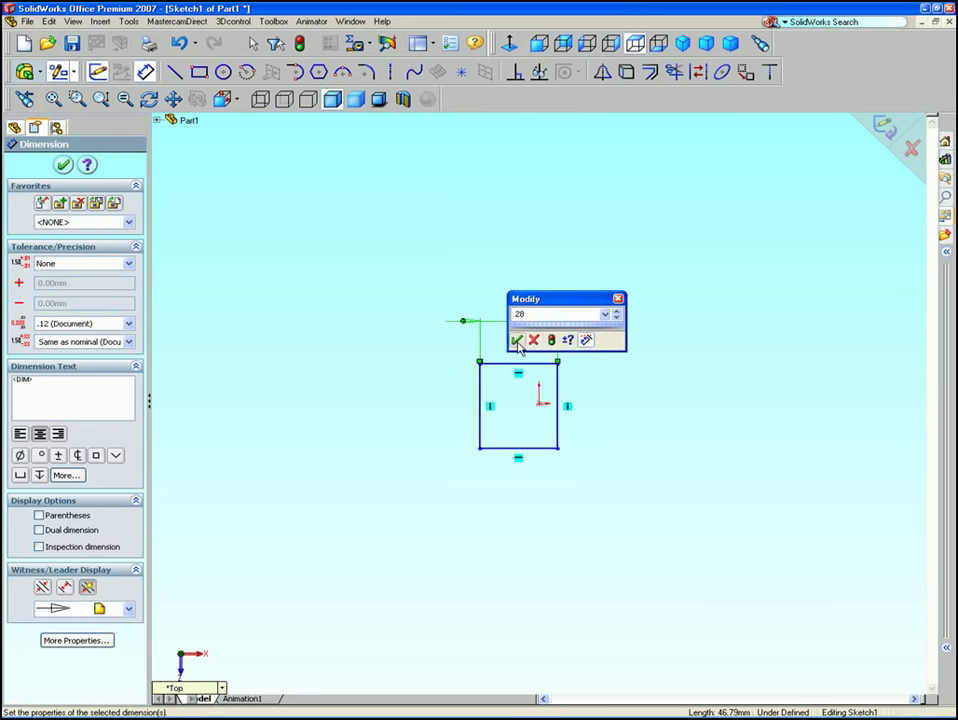
pyautogui.click(516, 340)
pyautogui.click(538, 404)
pyautogui.click(481, 386)
pyautogui.click(506, 346)
pyautogui.write('1')
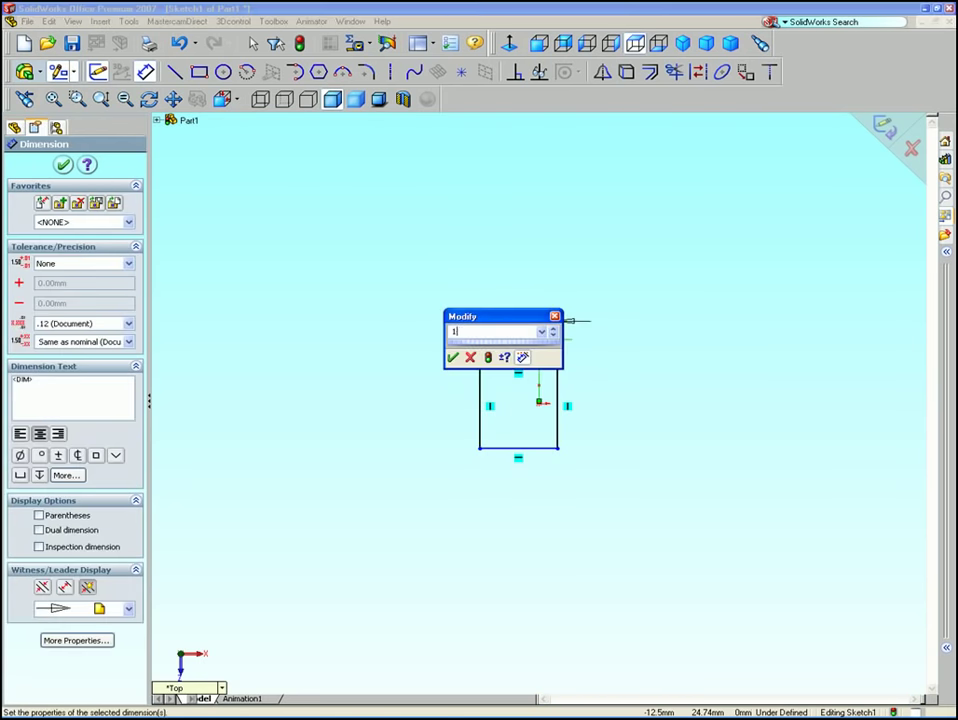
pyautogui.click(452, 357)
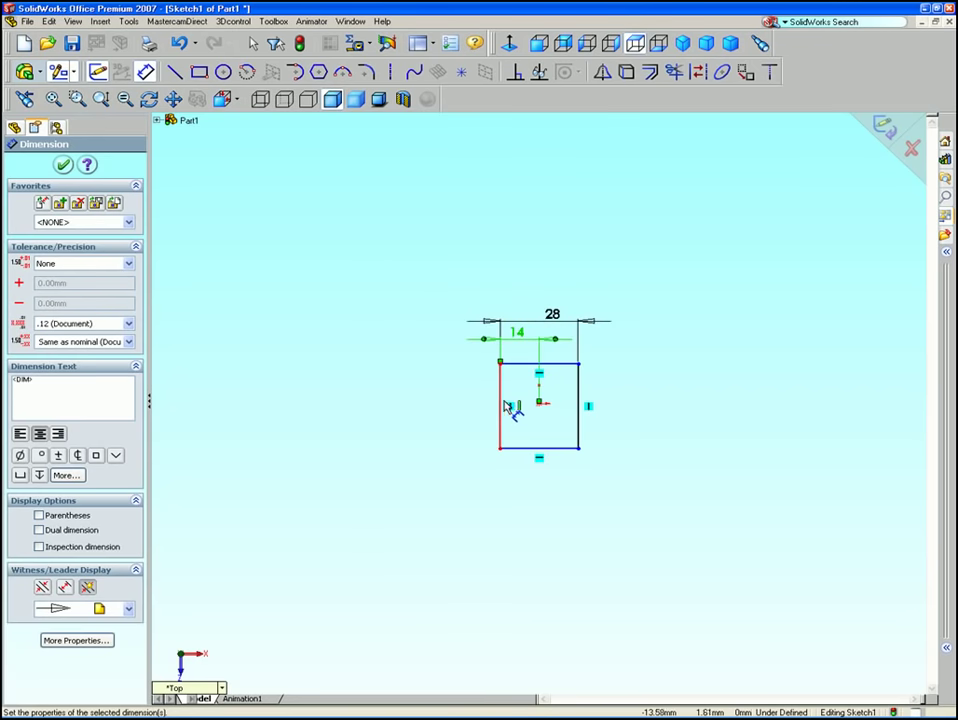
# Step: Dimension the rectangle height to 18 and the origin-to-bottom-edge offset to 9
pyautogui.click(501, 406)
pyautogui.click(440, 405)
pyautogui.write('18')
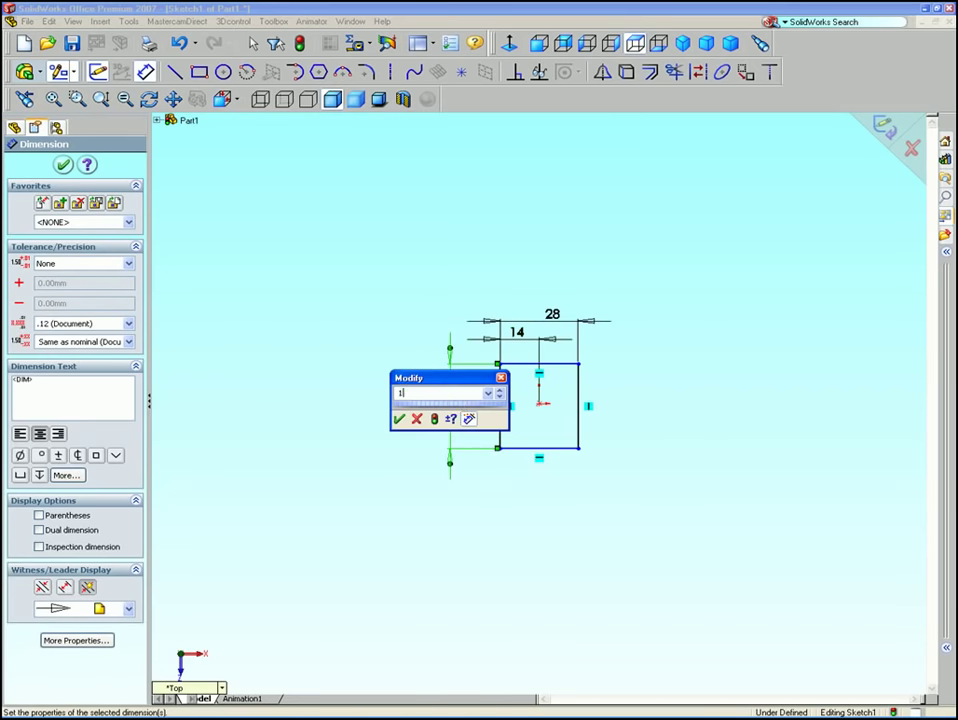
pyautogui.click(399, 418)
pyautogui.click(541, 404)
pyautogui.click(505, 409)
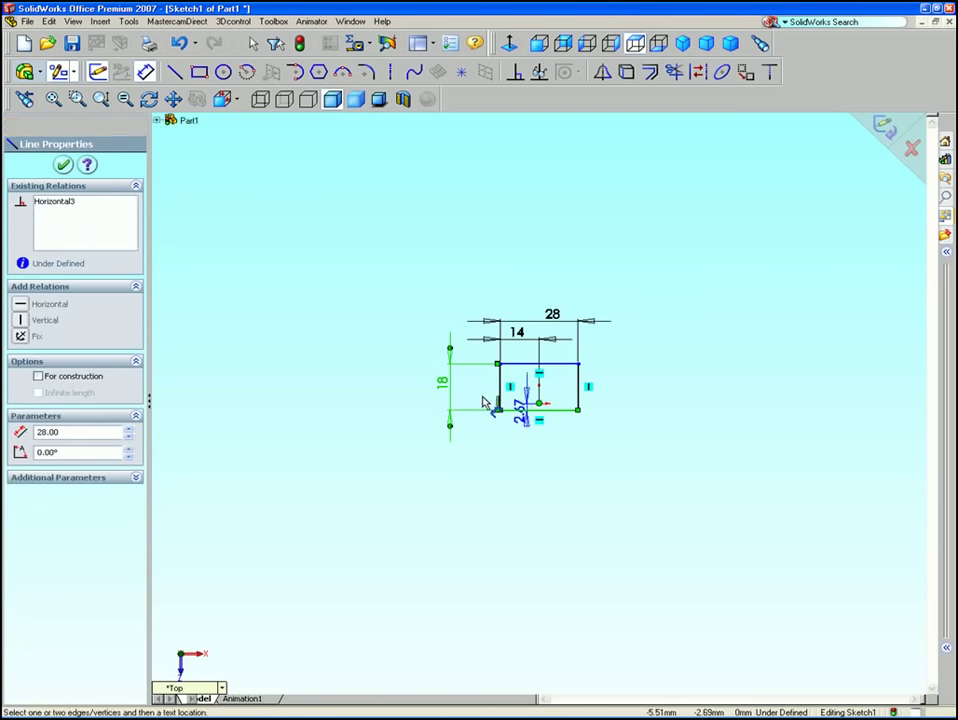
pyautogui.click(478, 400)
pyautogui.write('9')
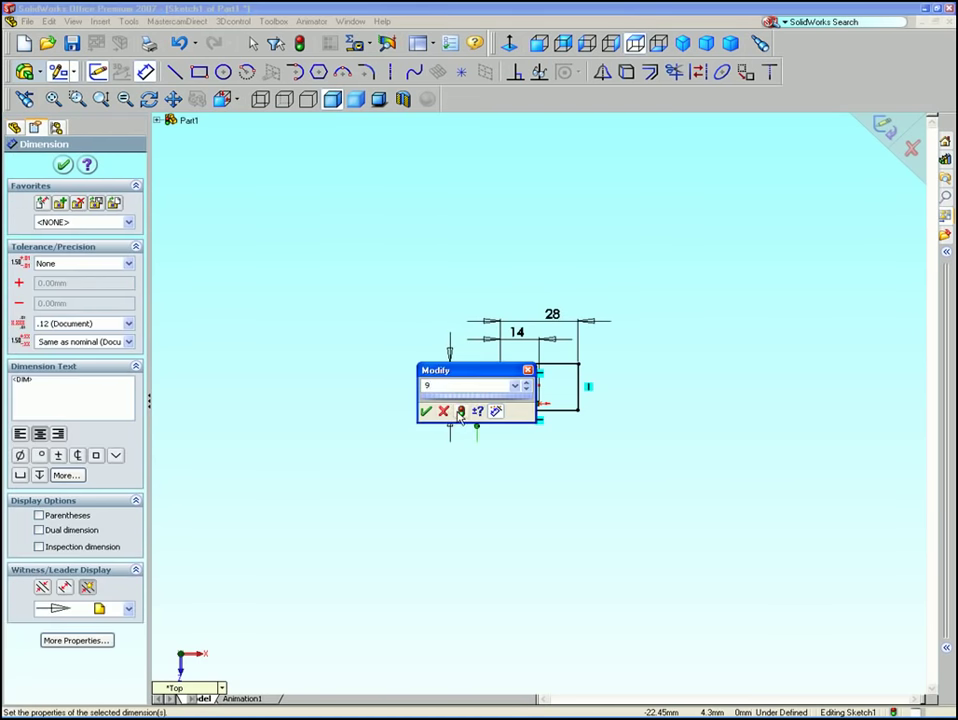
pyautogui.click(426, 411)
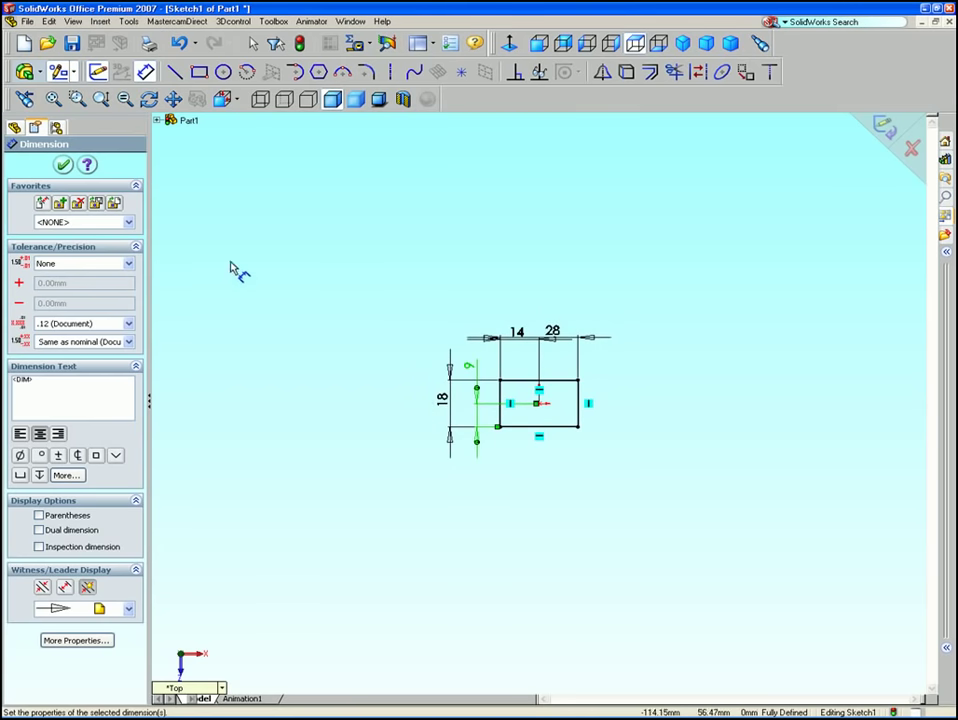
pyautogui.click(64, 167)
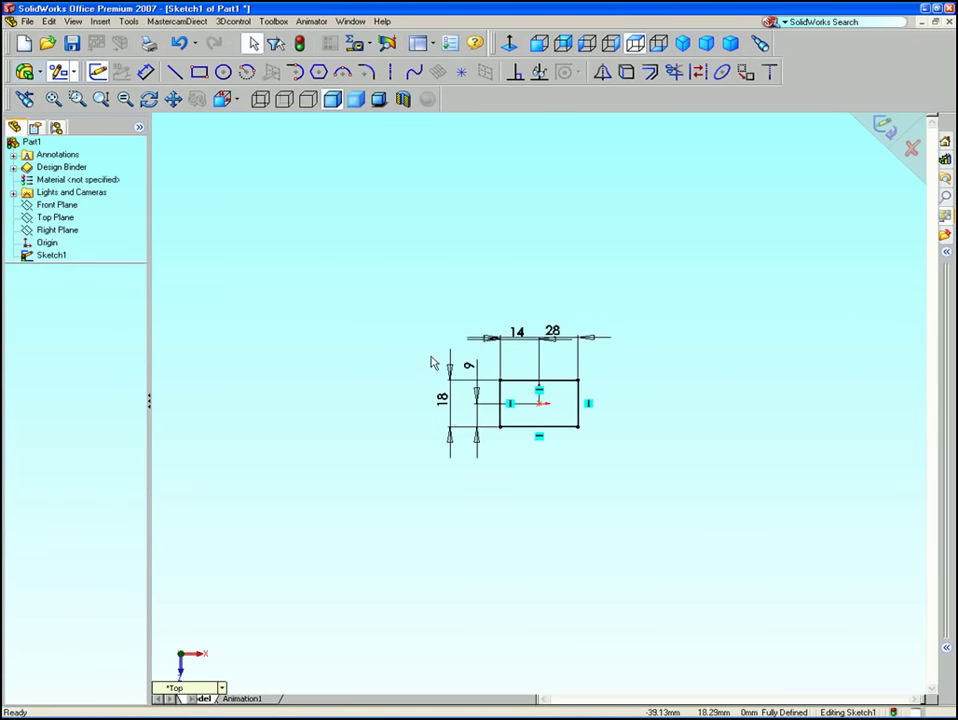
# Step: Offset the rectangle 1.00 mm inward with Reverse
pyautogui.moveTo(433, 362); pyautogui.dragTo(618, 458)
pyautogui.click(650, 73)
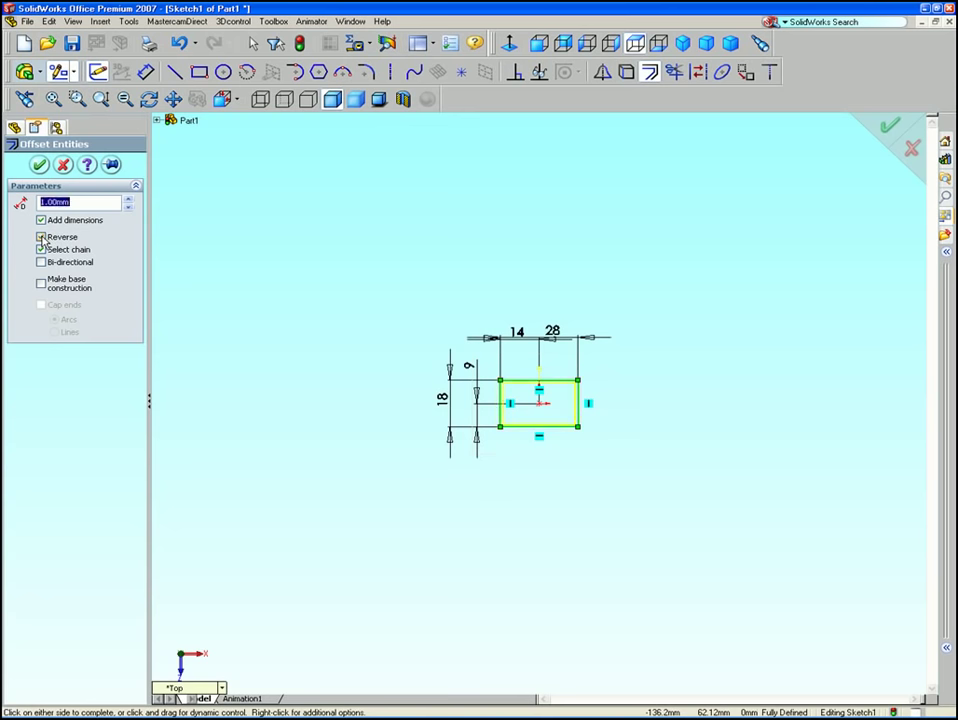
pyautogui.click(38, 164)
# Step: Set the lines of both rectangles as construction geometry, viewed from the bottom
pyautogui.moveTo(408, 350); pyautogui.dragTo(595, 443)
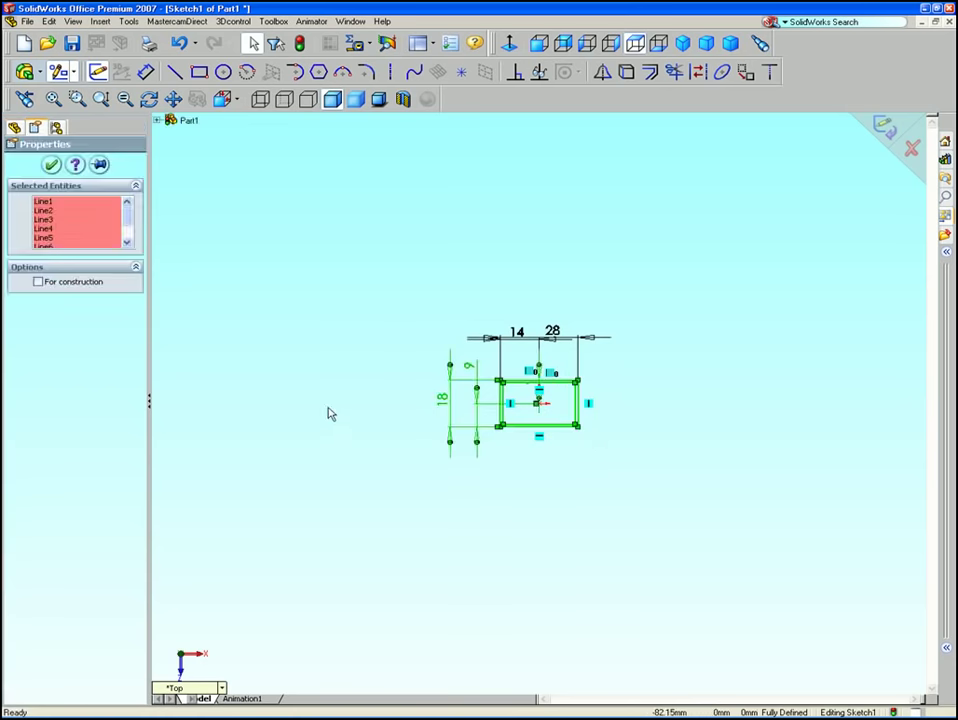
pyautogui.click(38, 282)
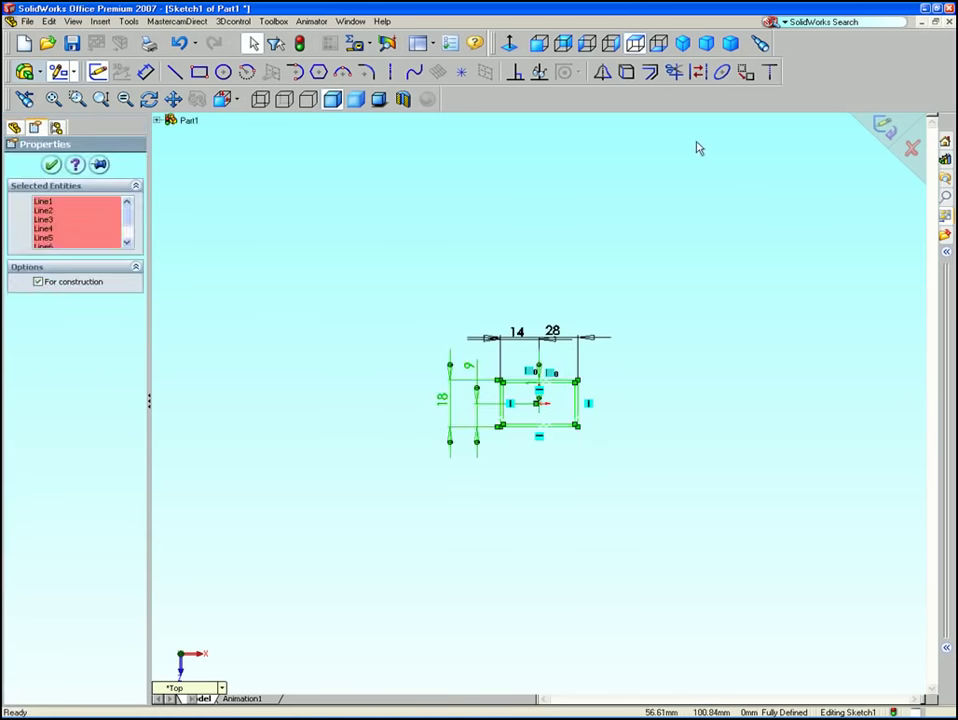
pyautogui.click(512, 44)
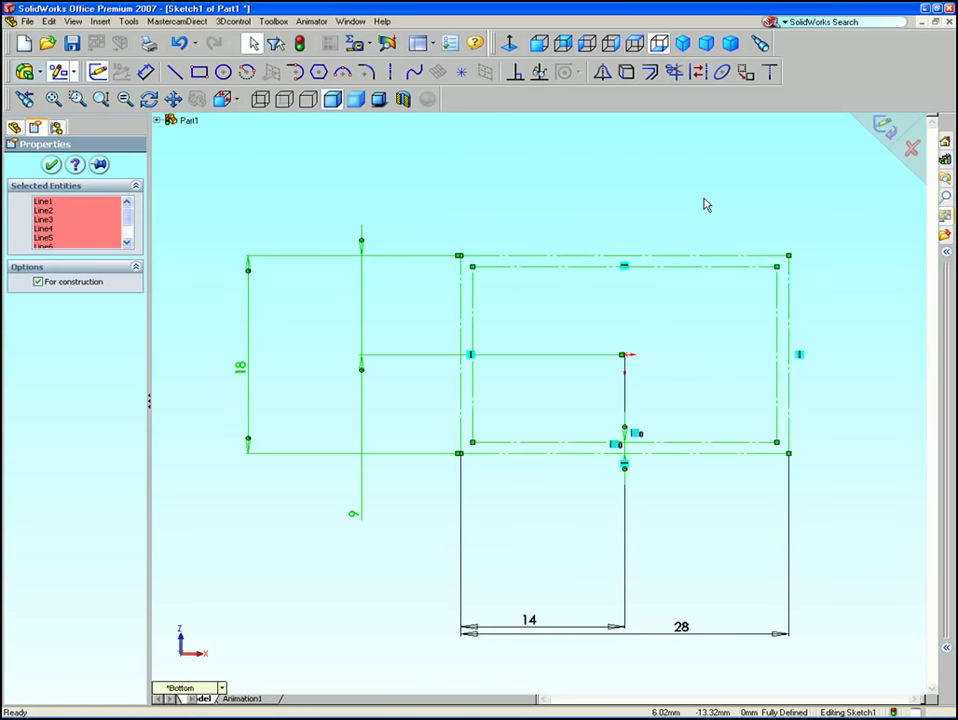
# Step: Draw shallow outward three-point arcs along the top and right sides of the inner rectangle
pyautogui.click(613, 197)
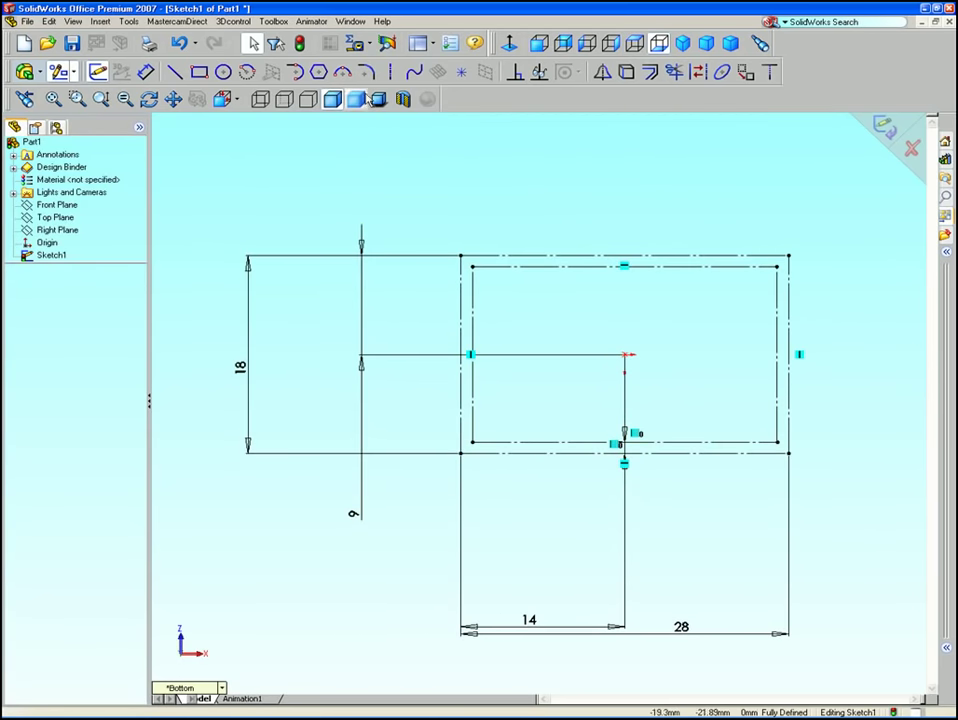
pyautogui.click(342, 71)
pyautogui.click(473, 267)
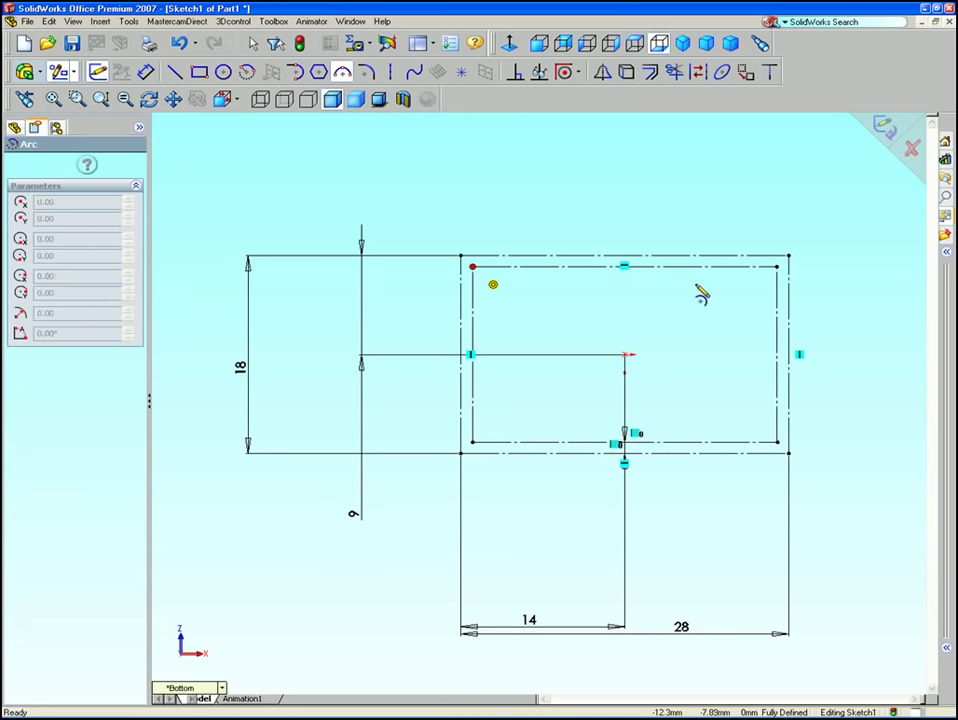
pyautogui.click(777, 266)
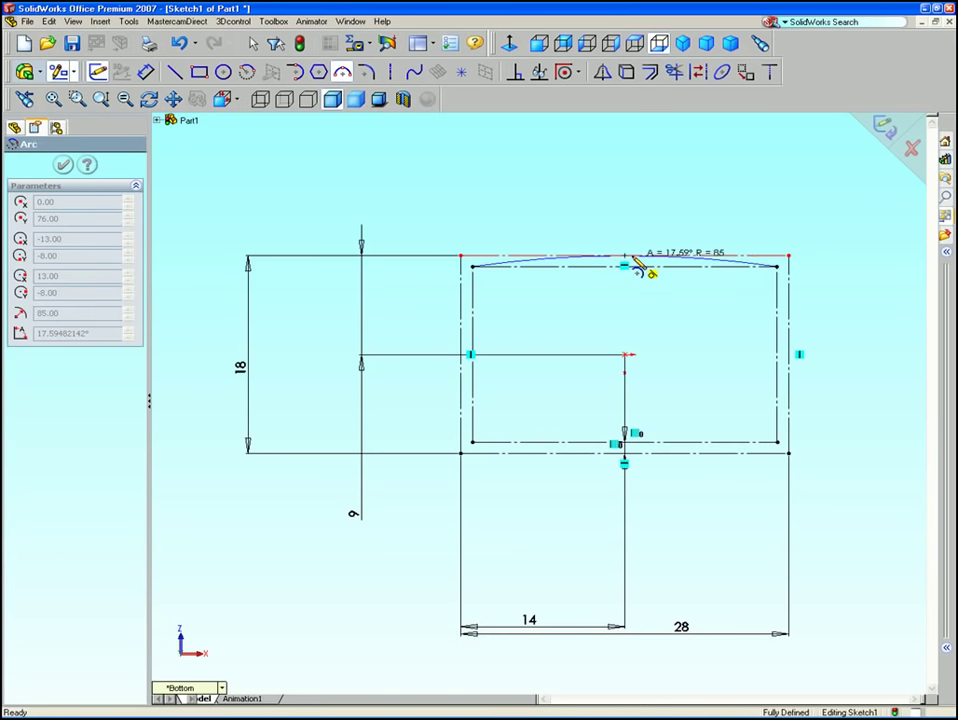
pyautogui.click(637, 264)
pyautogui.click(780, 270)
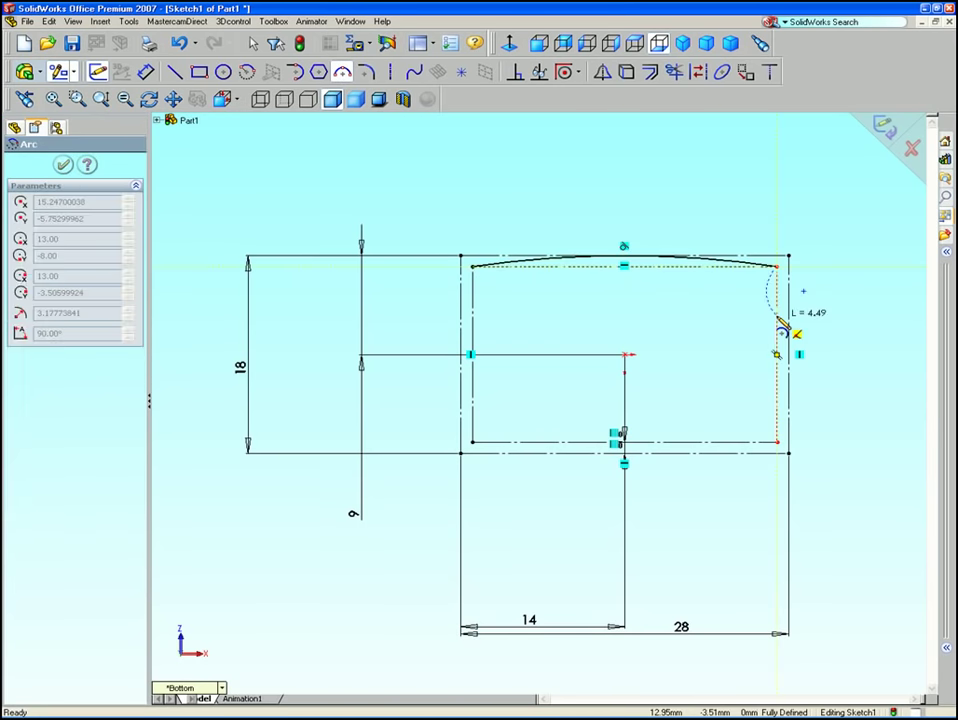
pyautogui.click(777, 441)
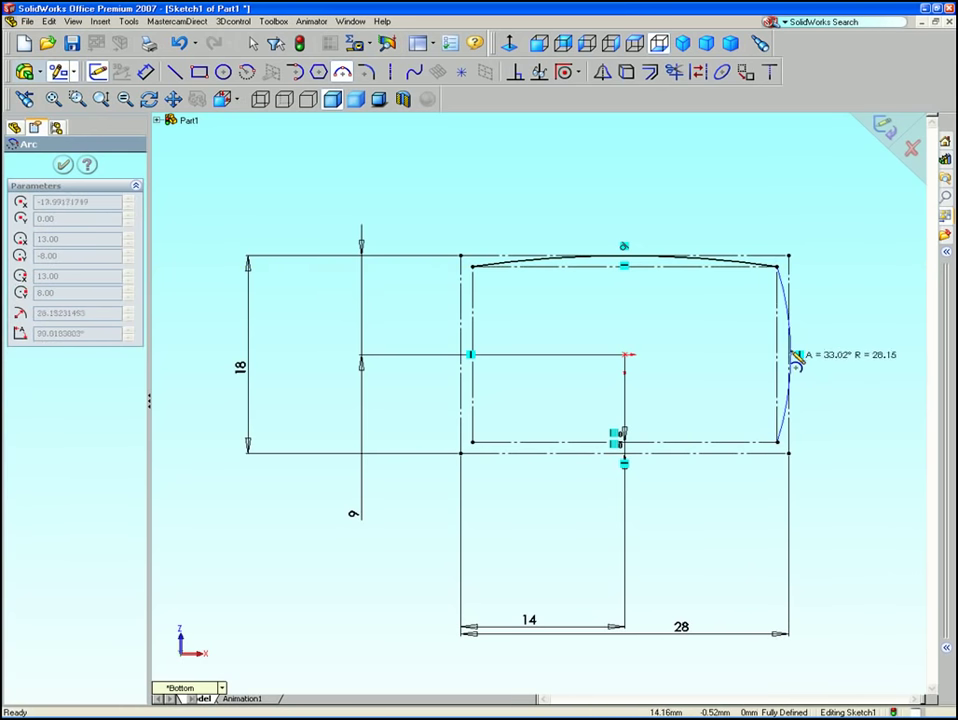
pyautogui.click(789, 362)
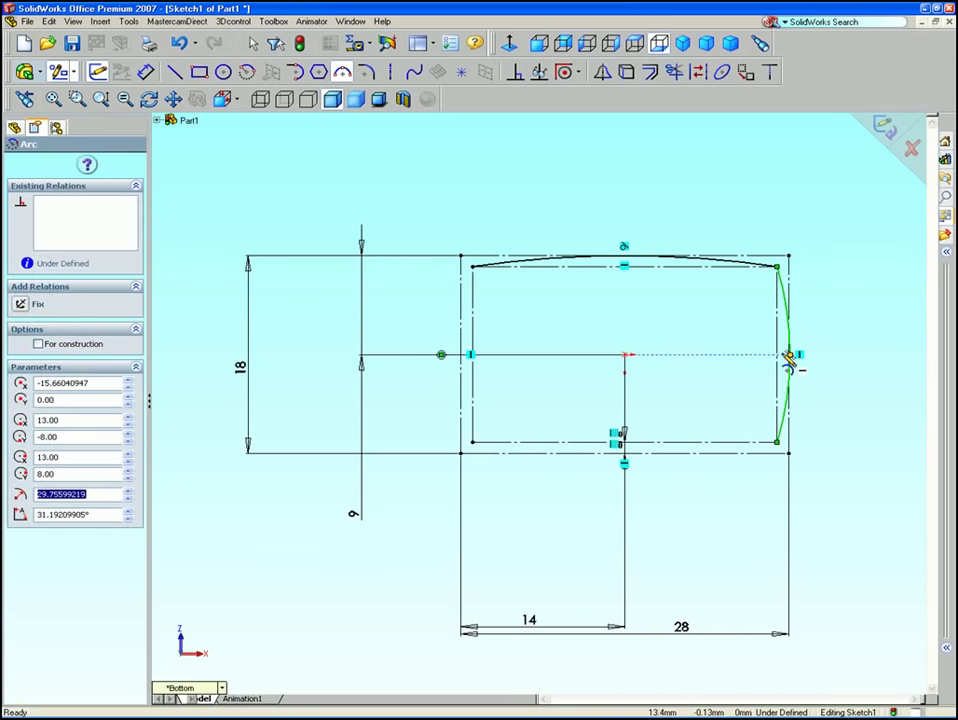
# Step: Draw shallow outward arcs along the bottom and left sides, closing the outline
pyautogui.click(777, 441)
pyautogui.click(473, 441)
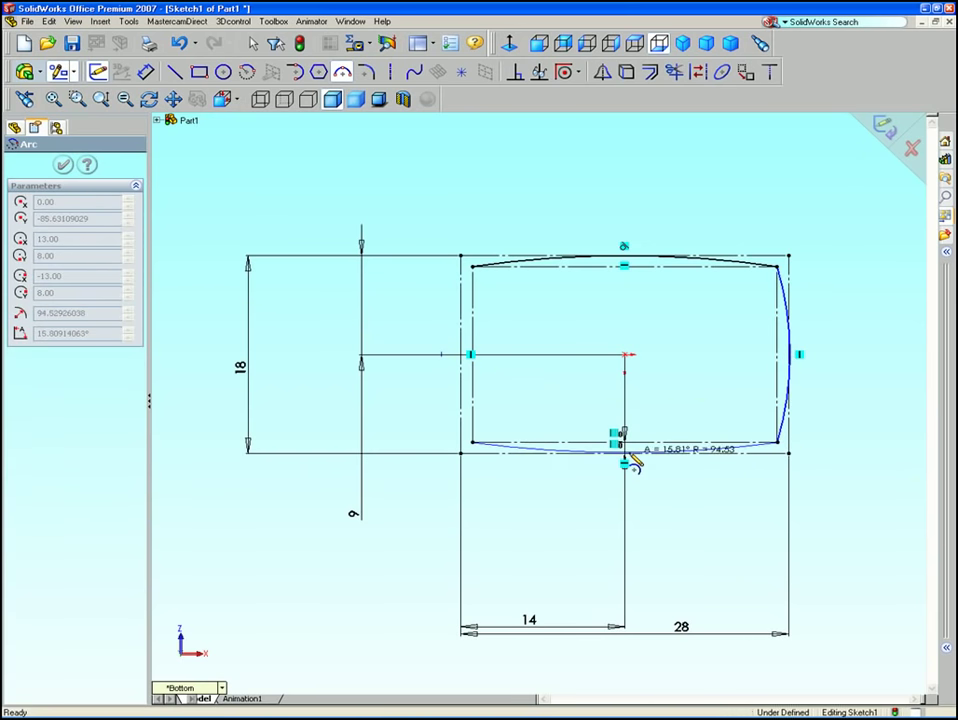
pyautogui.click(624, 453)
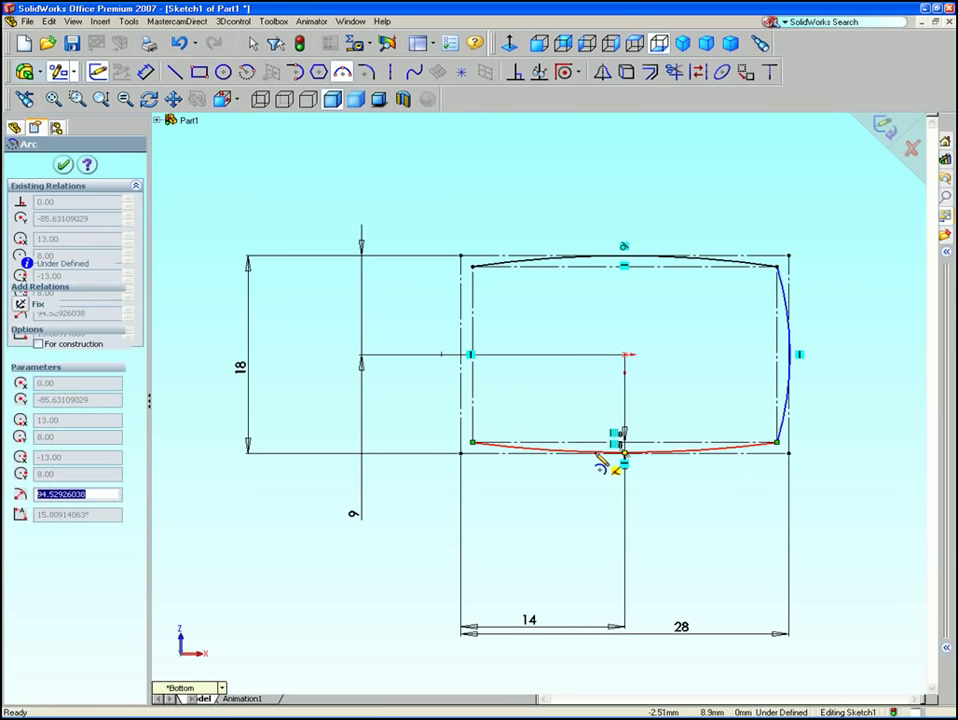
pyautogui.click(473, 441)
pyautogui.click(472, 266)
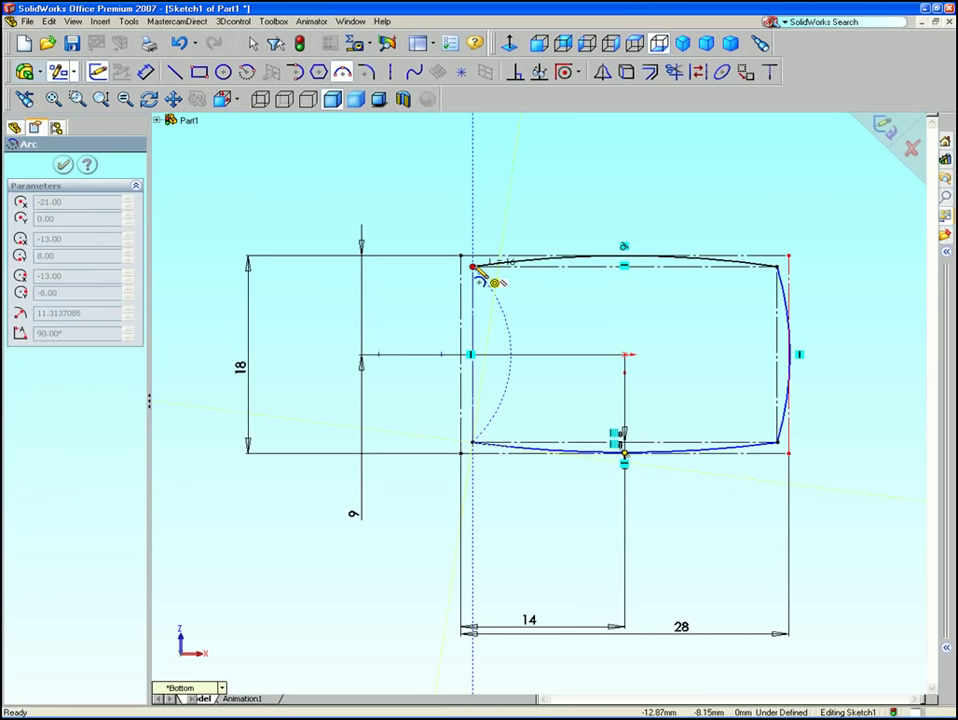
pyautogui.click(461, 356)
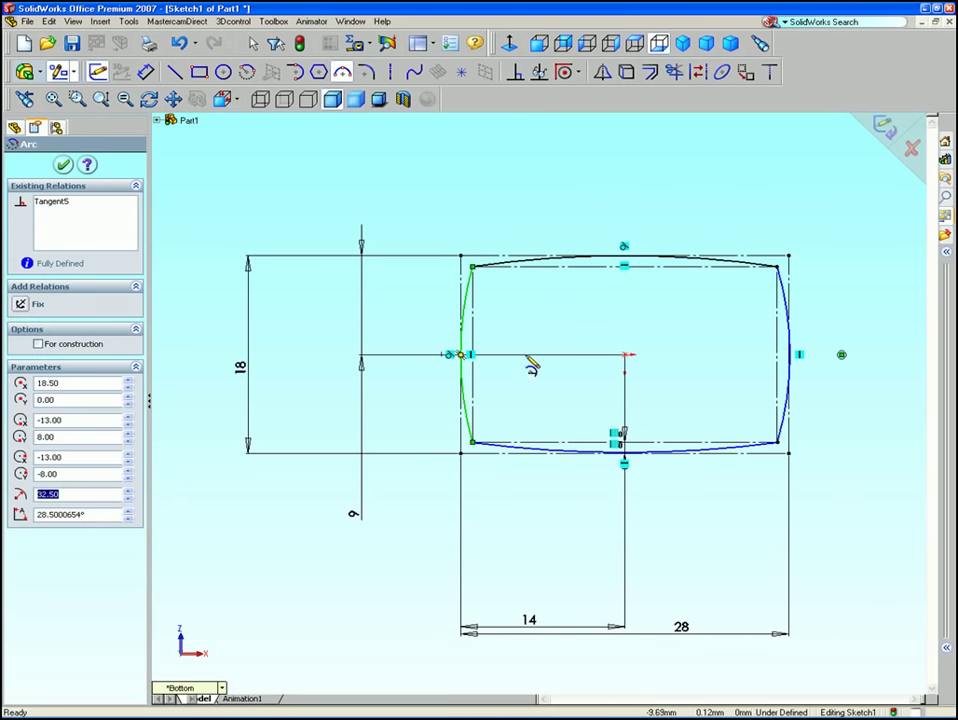
pyautogui.click(366, 72)
# Step: Apply 5.00 mm sketch fillets where each pair of adjacent arcs meets, then exit Sketch1
pyautogui.write('5.00mm')
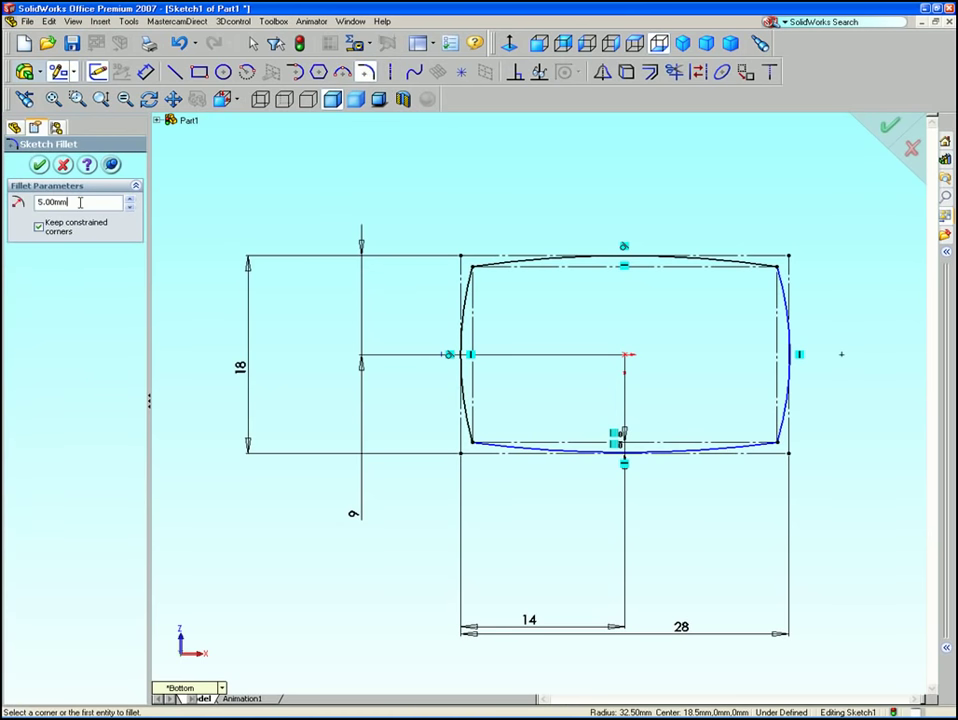
pyautogui.click(513, 264)
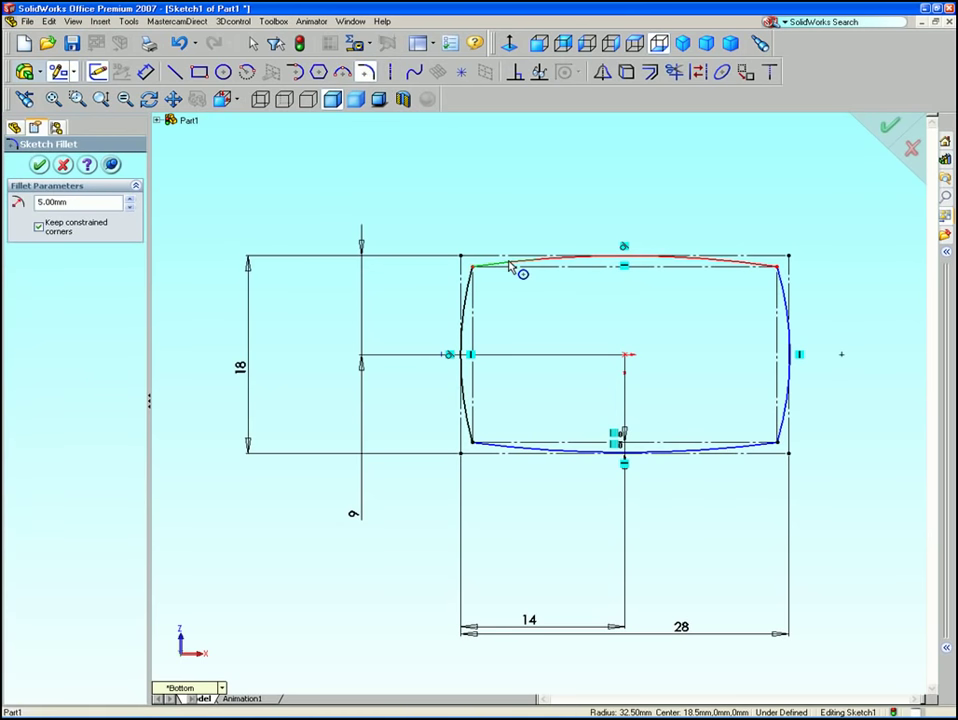
pyautogui.click(468, 299)
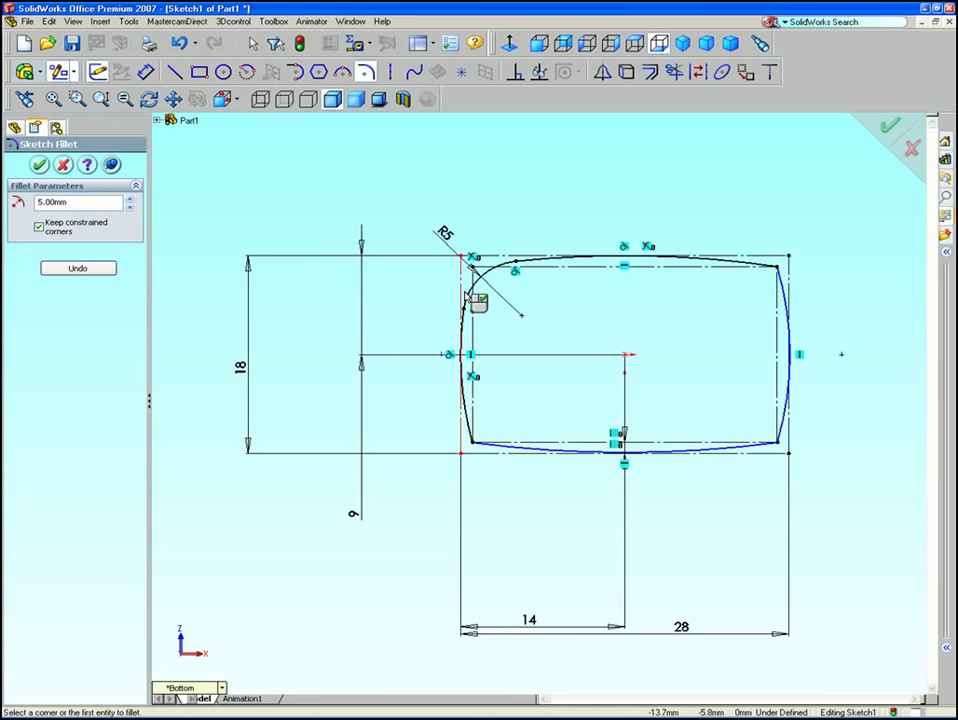
pyautogui.click(466, 412)
pyautogui.click(508, 450)
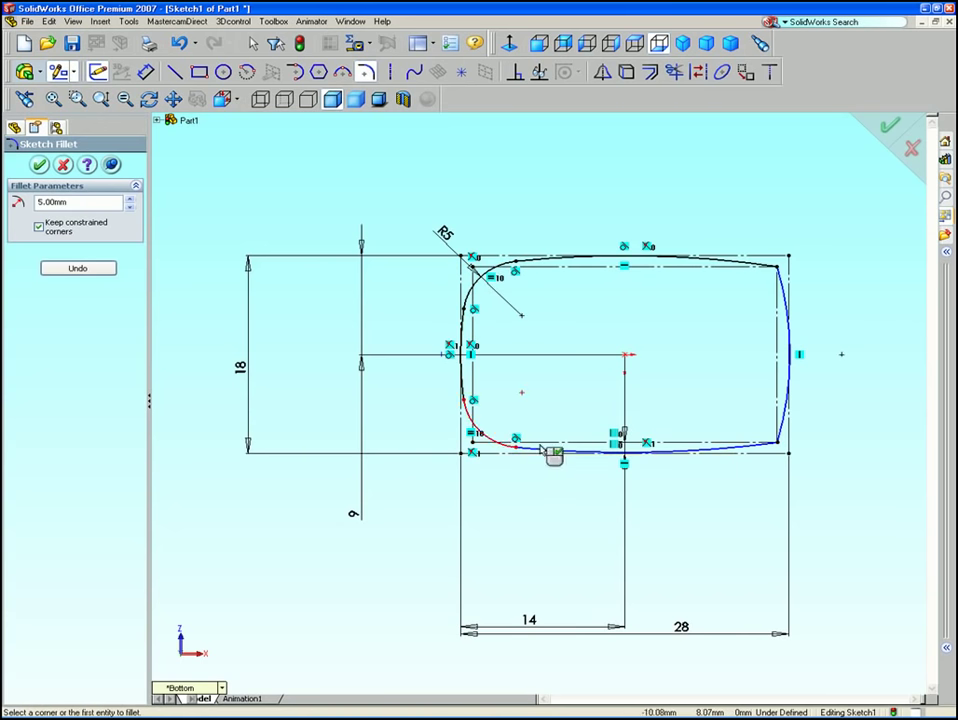
pyautogui.click(741, 449)
pyautogui.click(786, 428)
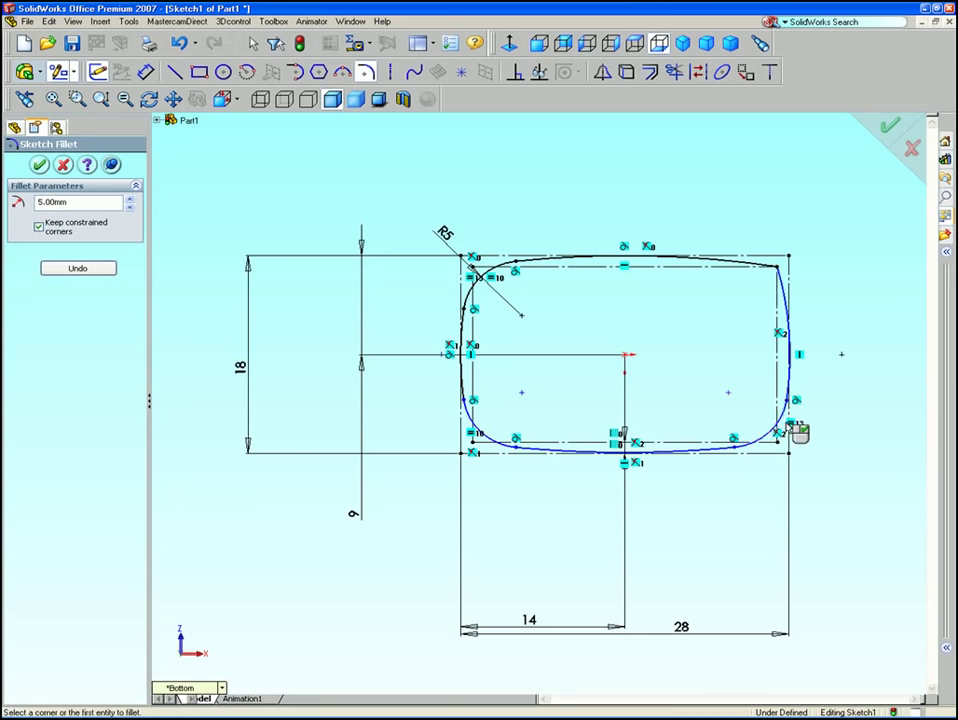
pyautogui.click(790, 297)
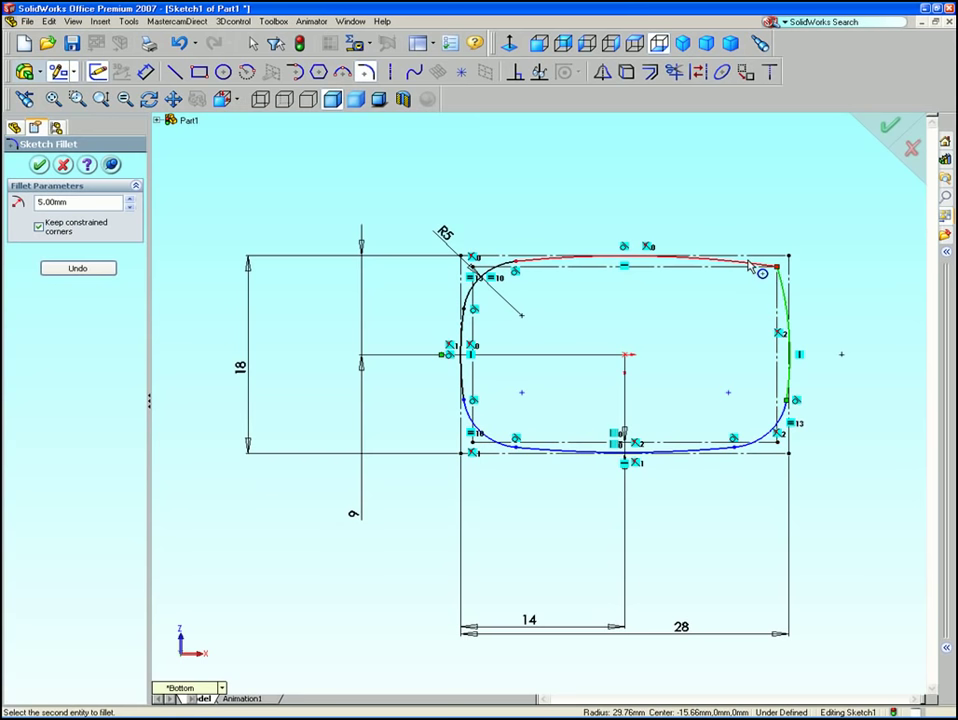
pyautogui.click(758, 270)
pyautogui.click(886, 126)
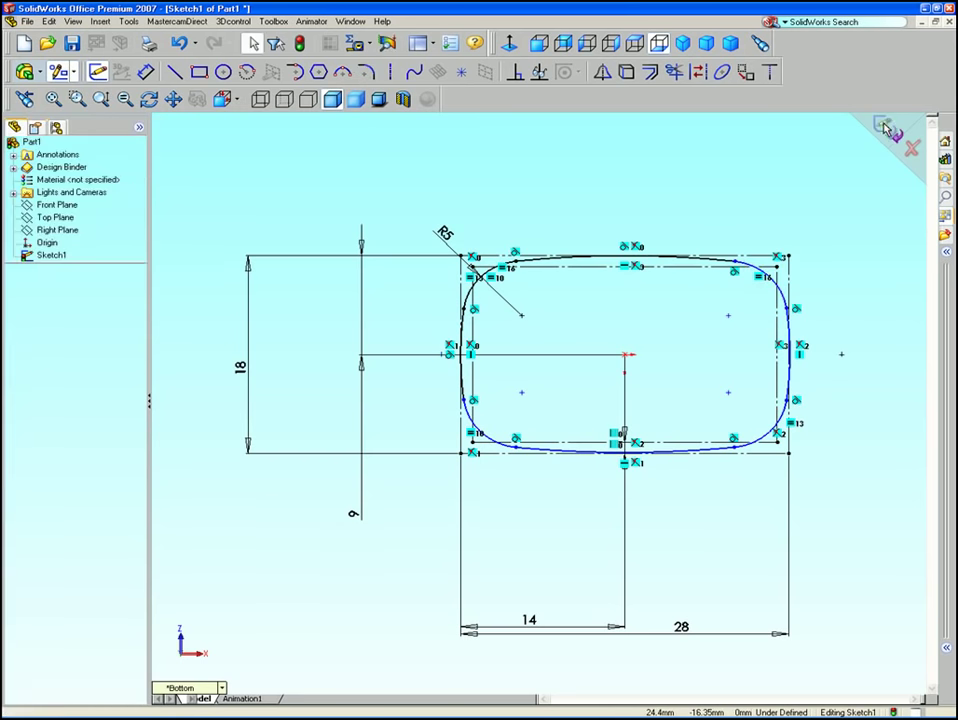
pyautogui.click(885, 128)
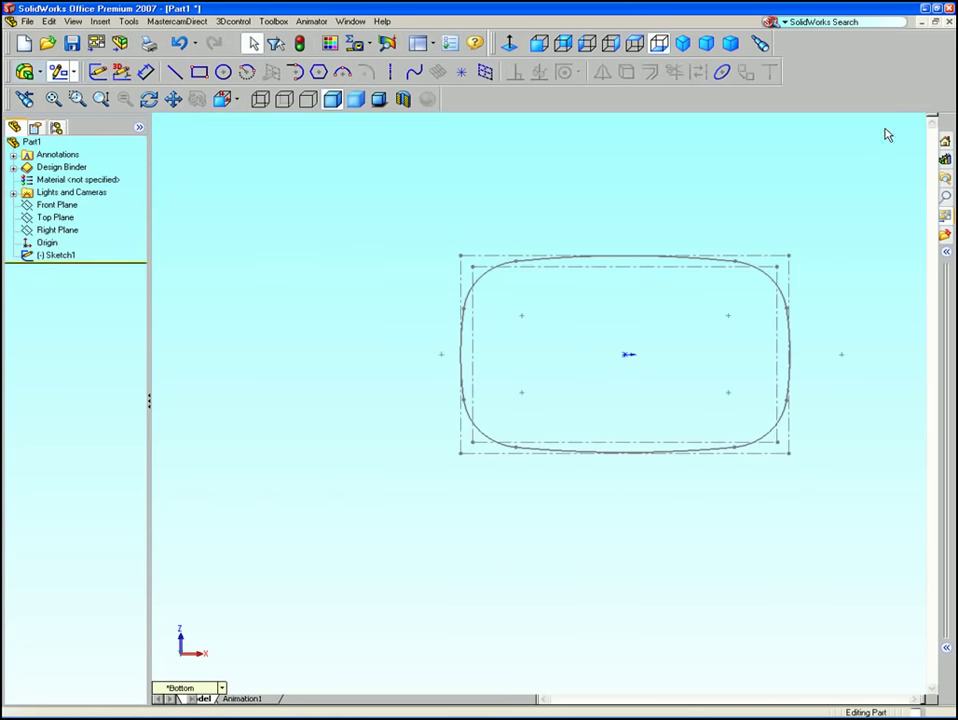
pyautogui.click(684, 44)
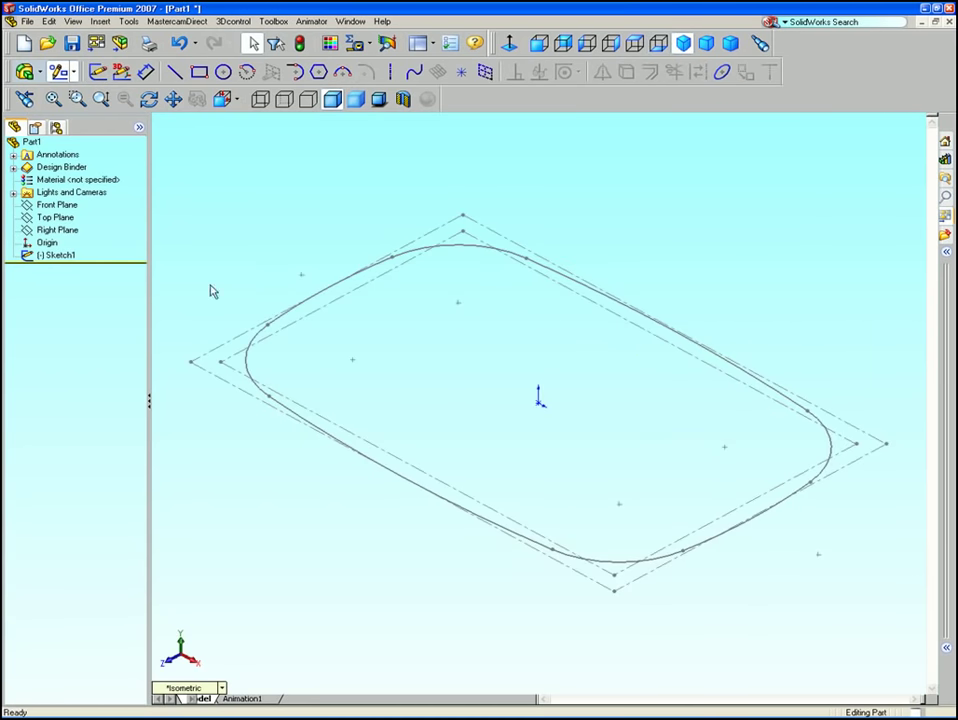
# Step: Create a 3D sketch with a sketch plane offset 44 mm above the Top Plane
pyautogui.click(52, 218)
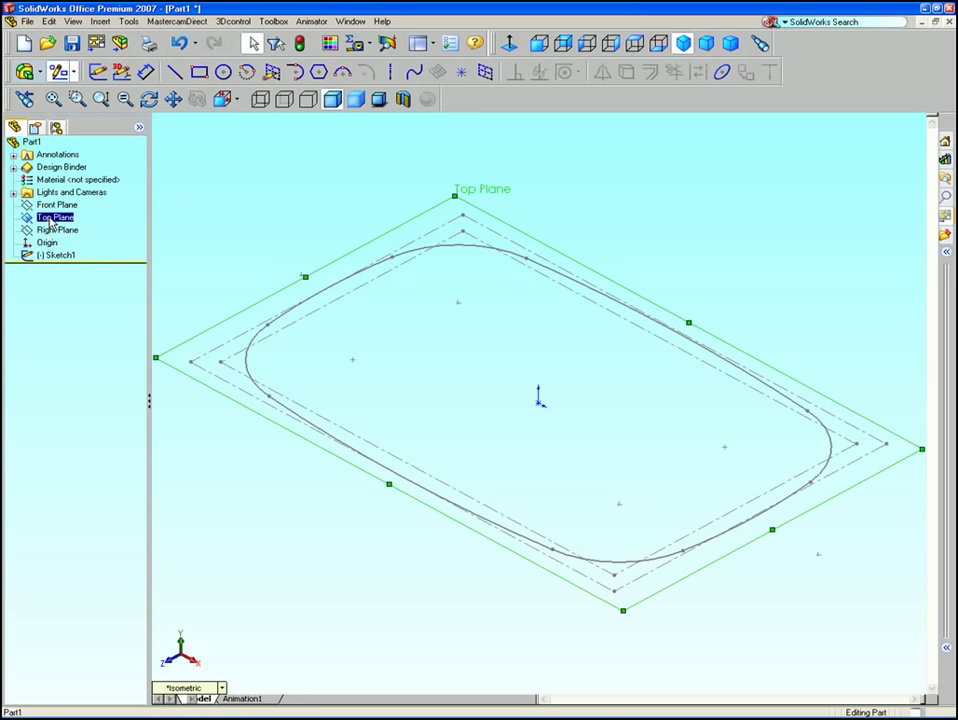
pyautogui.click(271, 73)
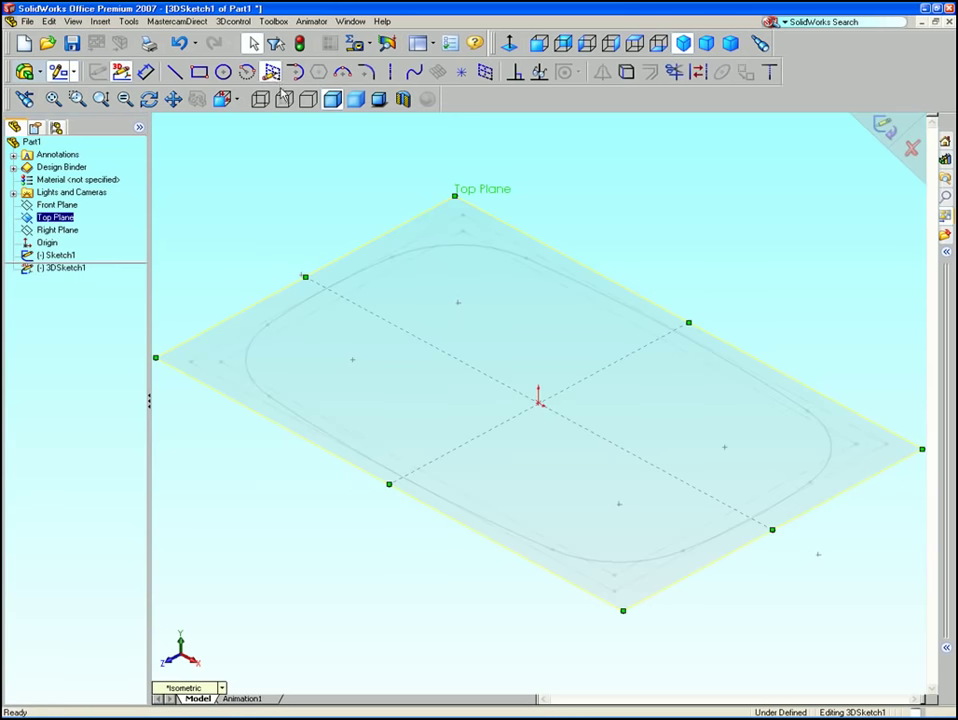
pyautogui.click(486, 74)
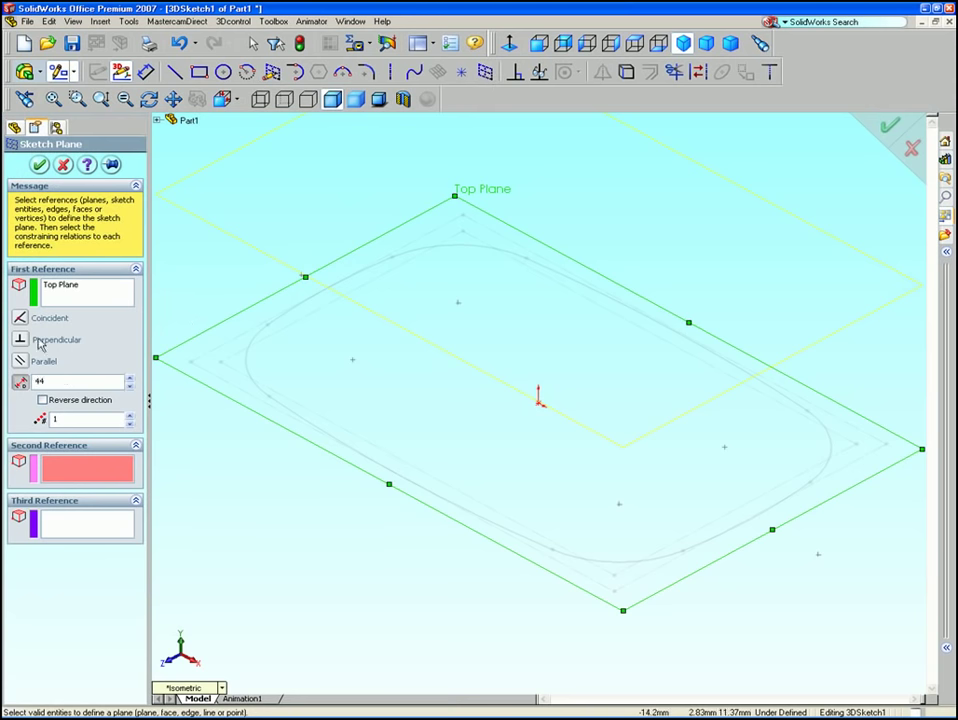
pyautogui.click(39, 165)
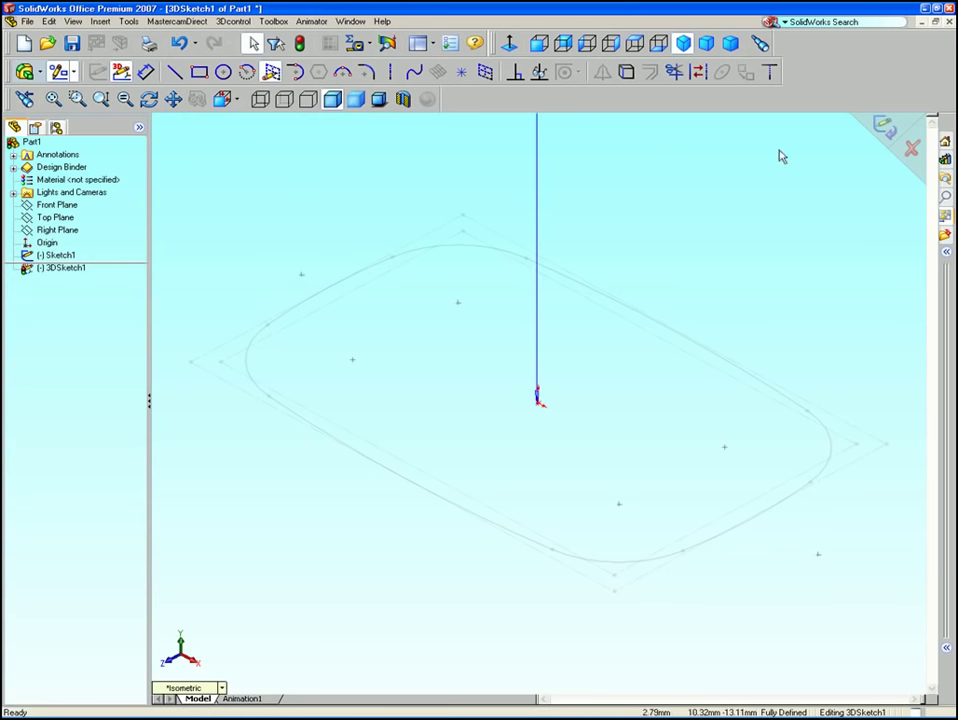
# Step: Draw a circle on the raised plane and dimension its diameter to 21
pyautogui.click(684, 44)
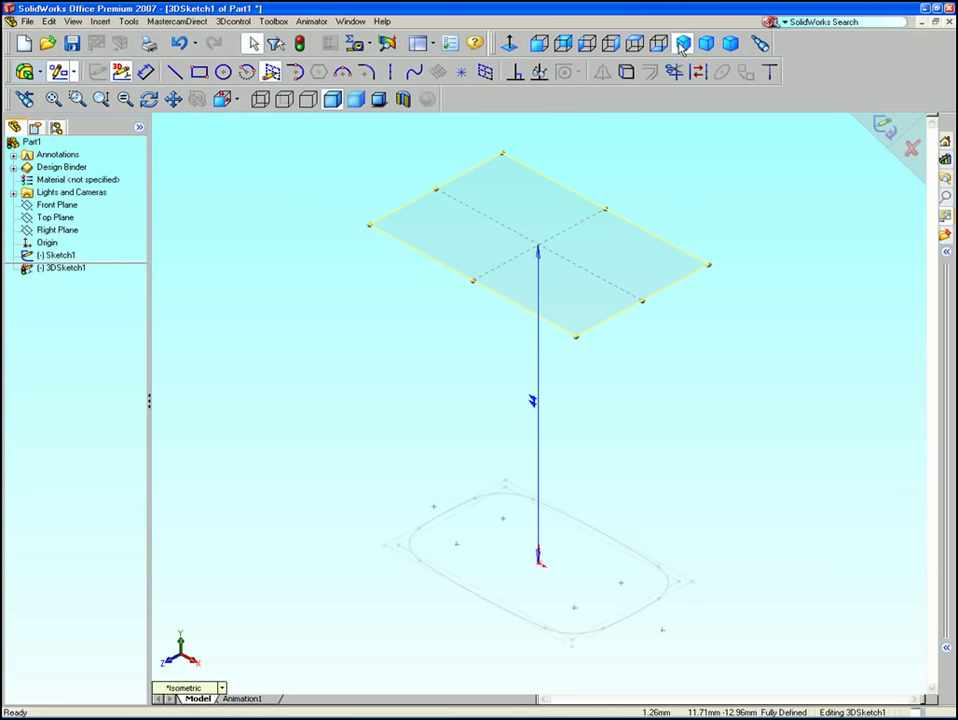
pyautogui.click(223, 72)
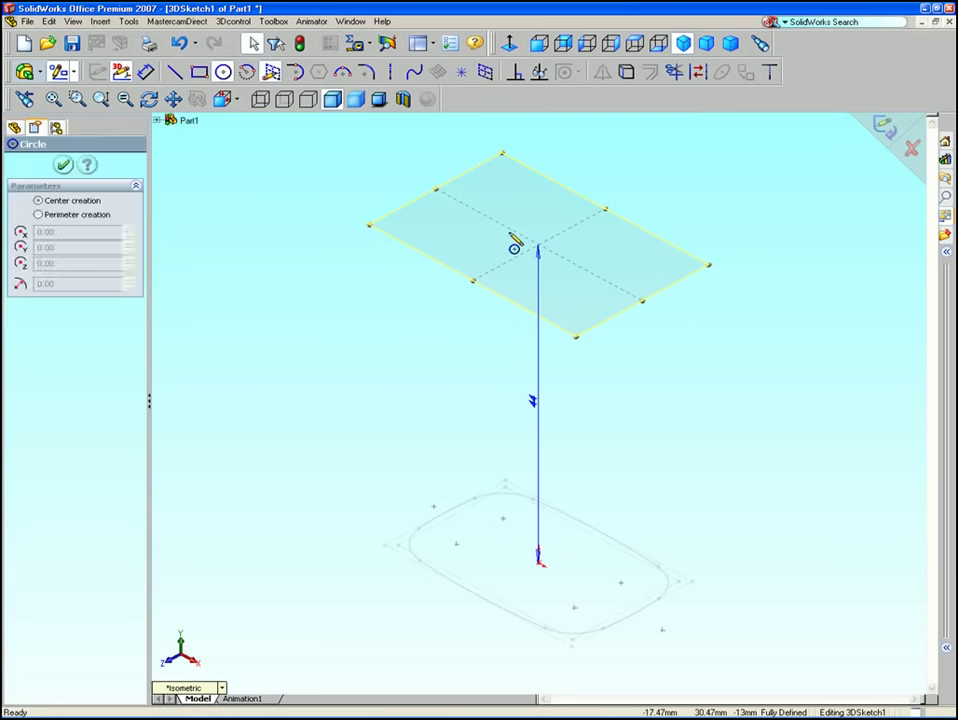
pyautogui.click(534, 236)
pyautogui.click(558, 268)
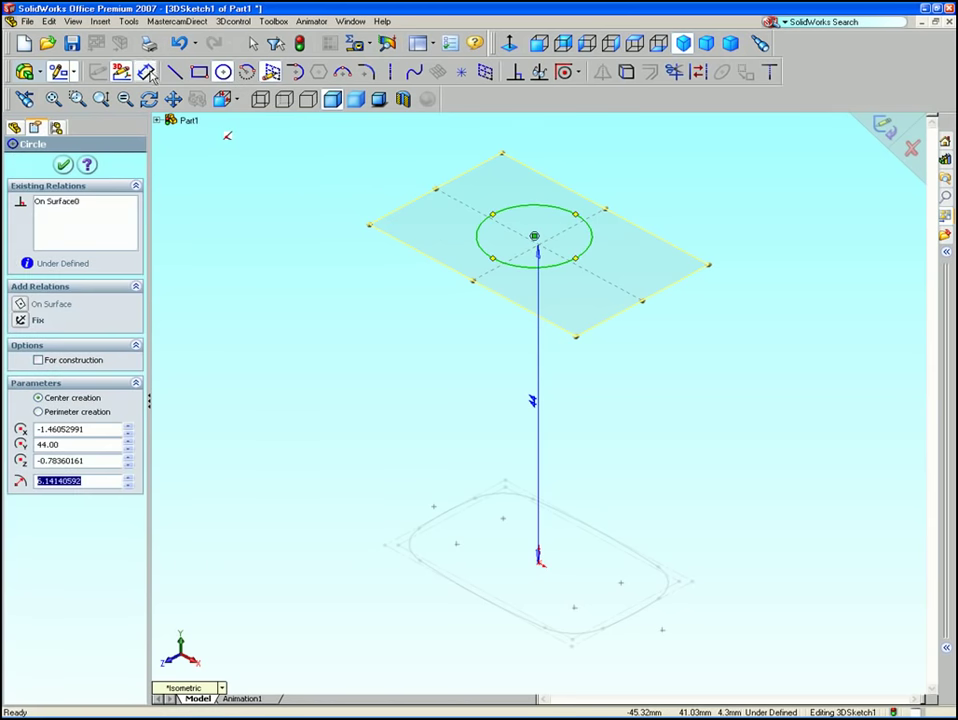
pyautogui.click(146, 72)
pyautogui.click(577, 218)
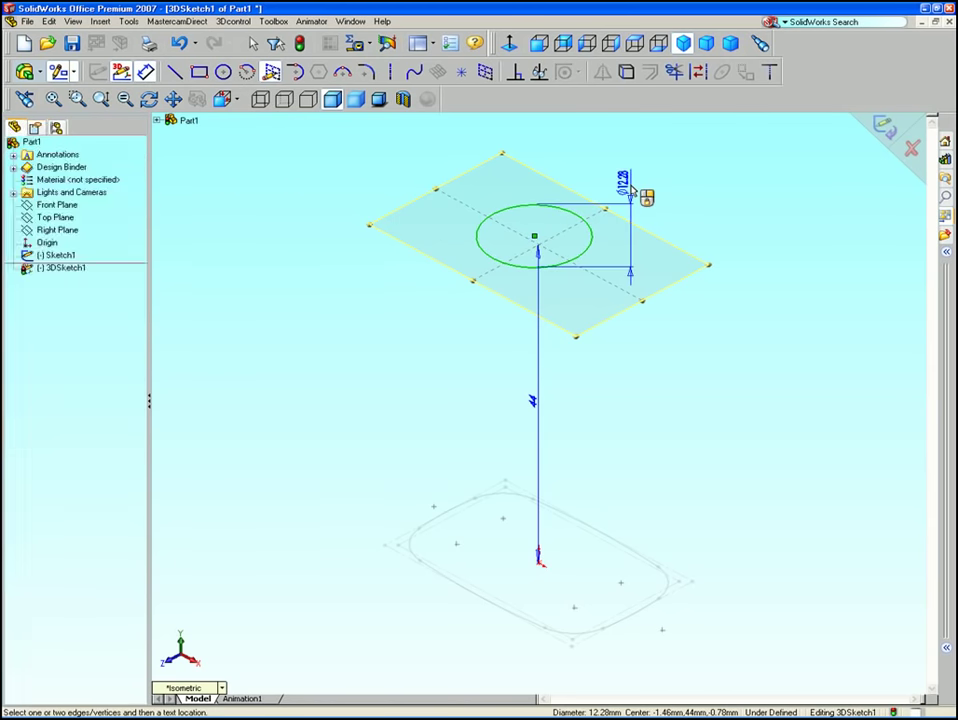
pyautogui.click(631, 190)
pyautogui.write('21')
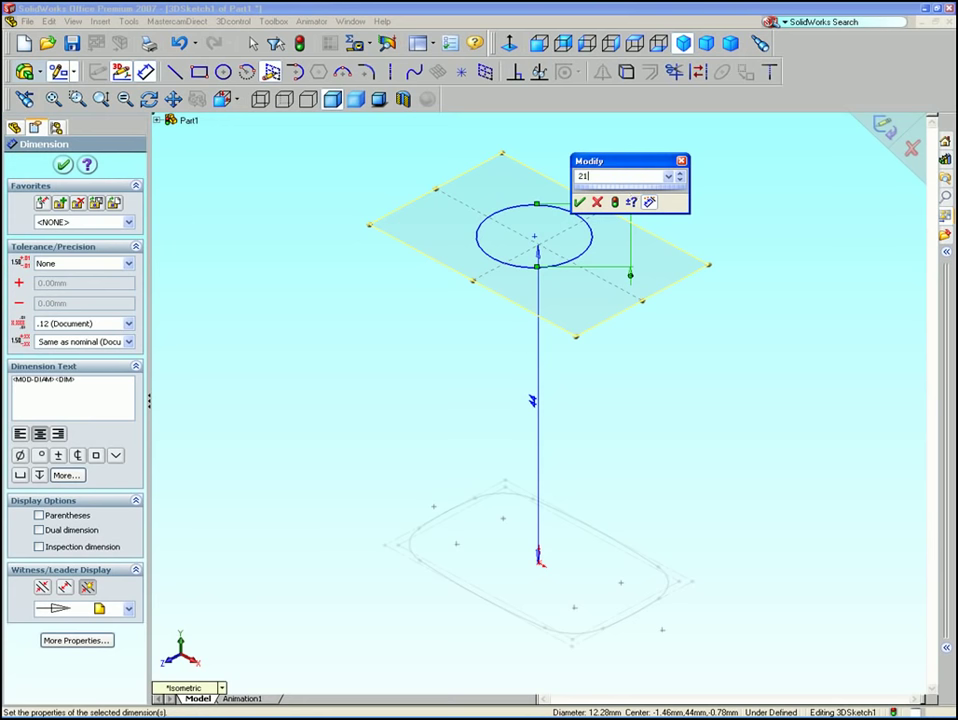
pyautogui.click(579, 203)
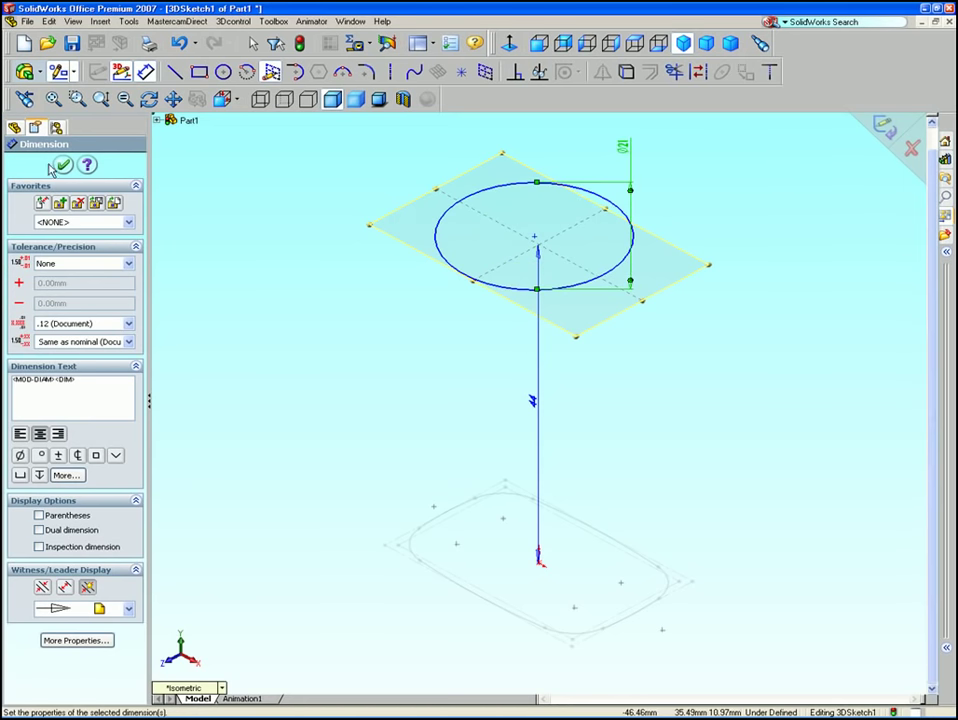
pyautogui.click(259, 224)
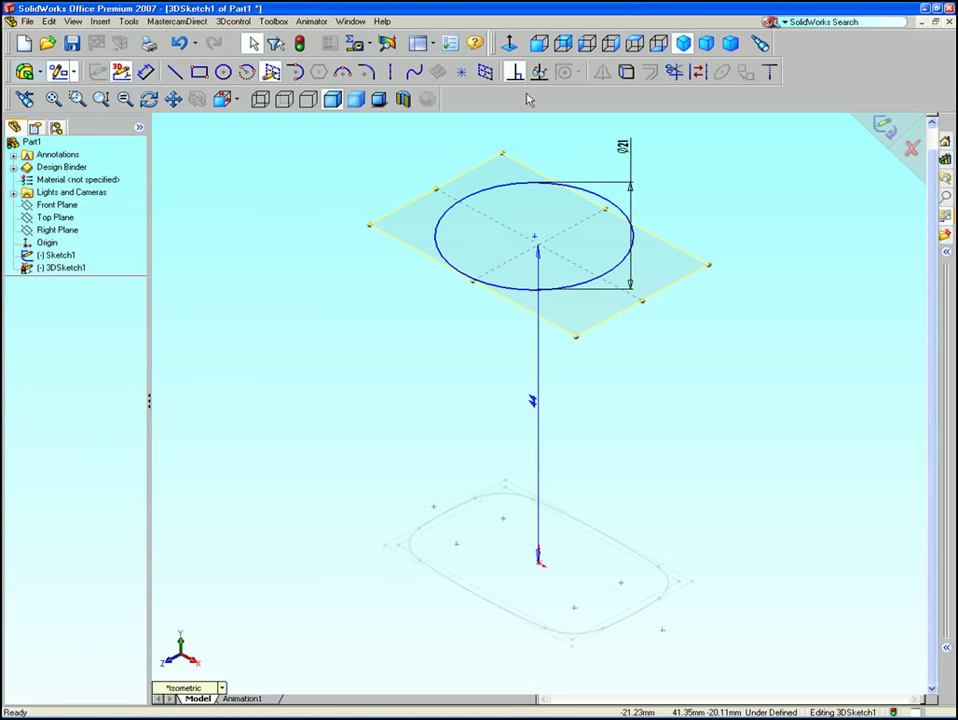
# Step: Add a Concentric relation between the circle and the origin
pyautogui.click(514, 71)
pyautogui.click(519, 186)
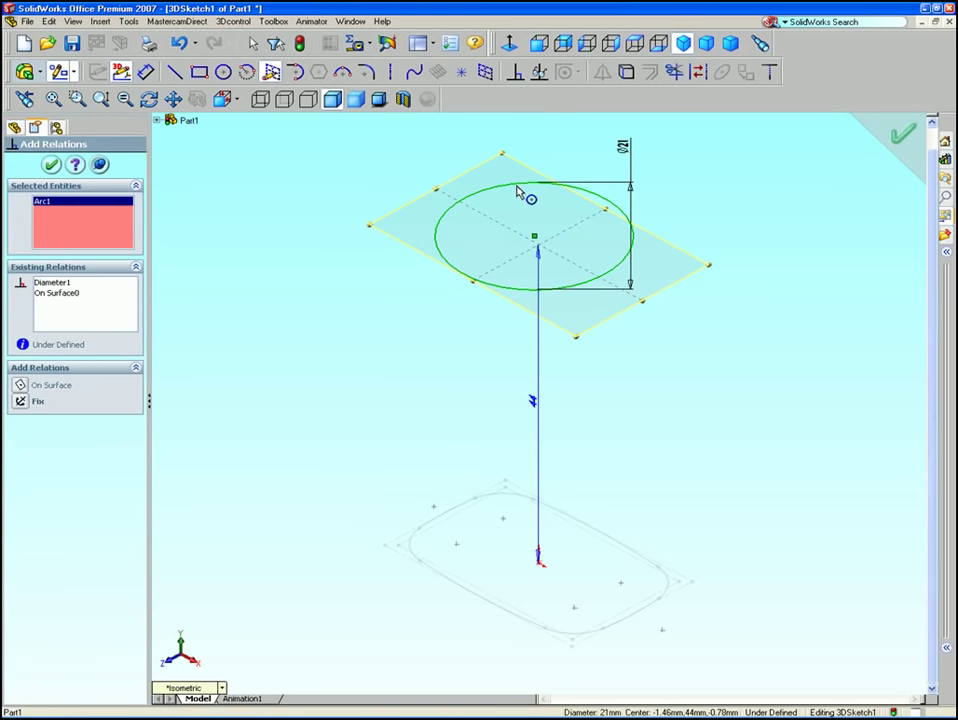
pyautogui.click(539, 564)
pyautogui.click(21, 386)
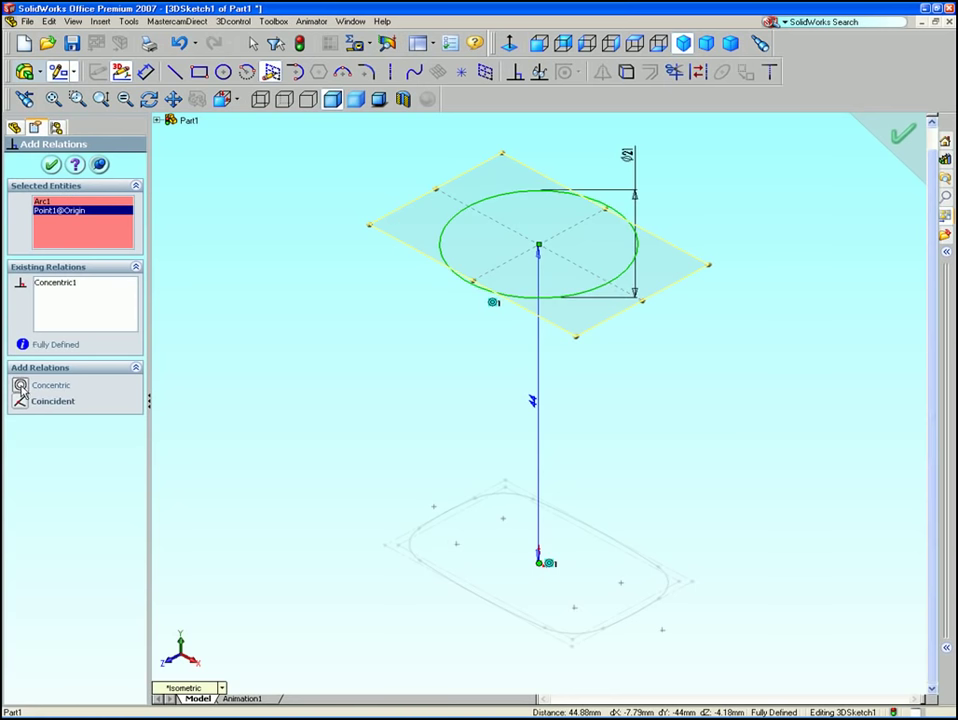
pyautogui.click(50, 166)
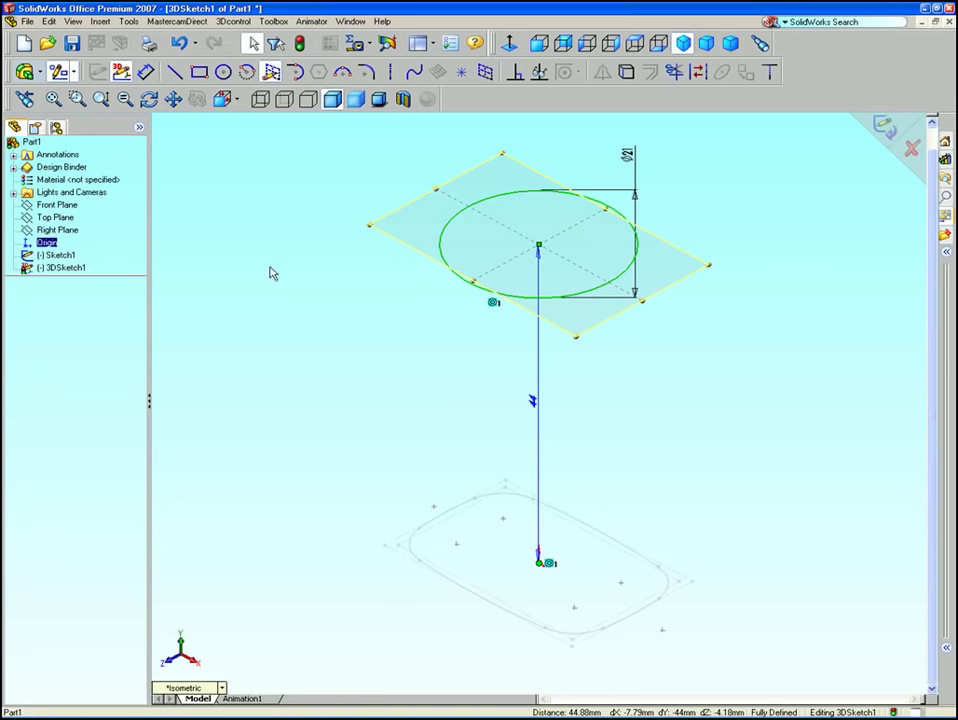
# Step: Add a 3D sketch plane based on the Front Plane
pyautogui.click(55, 205)
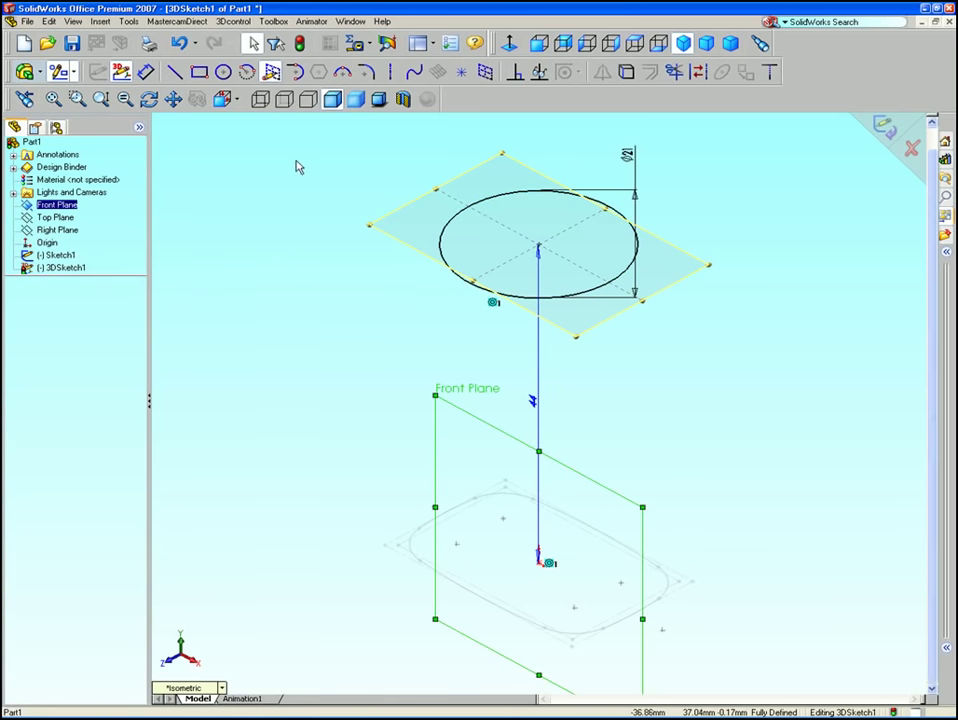
pyautogui.click(484, 72)
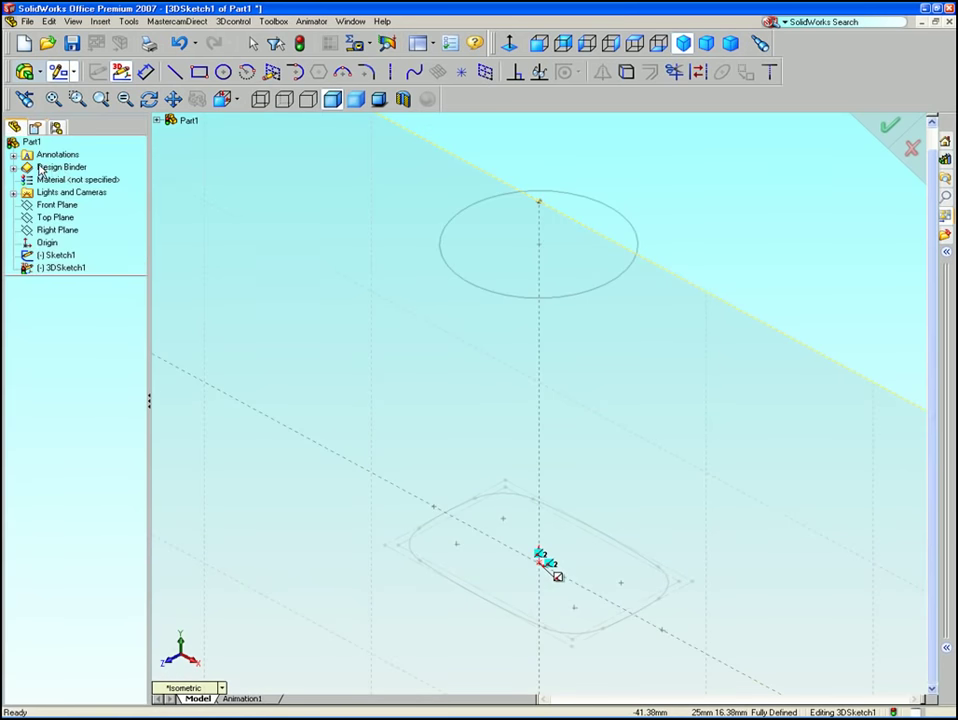
pyautogui.click(39, 164)
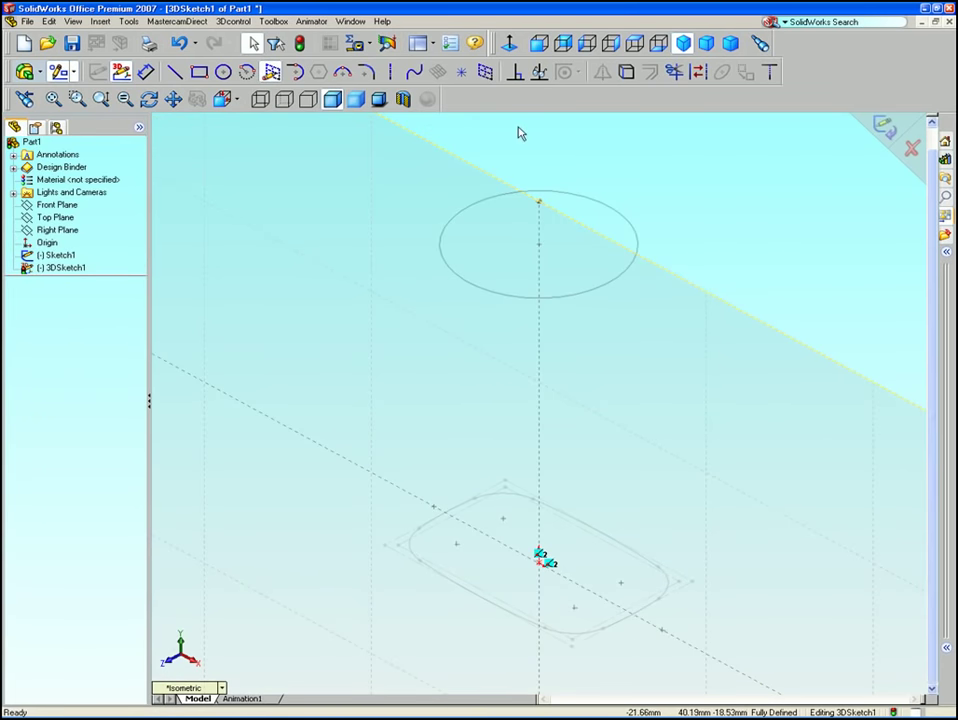
# Step: Draw two splines from opposite sides of the top circle down to the base outline
pyautogui.click(413, 71)
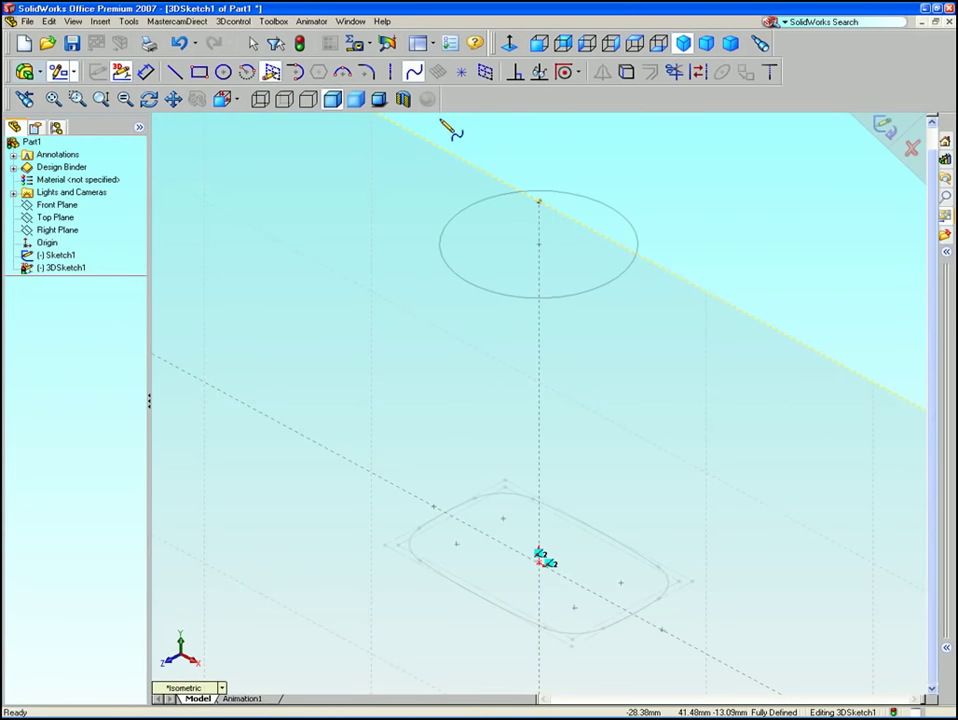
pyautogui.click(469, 207)
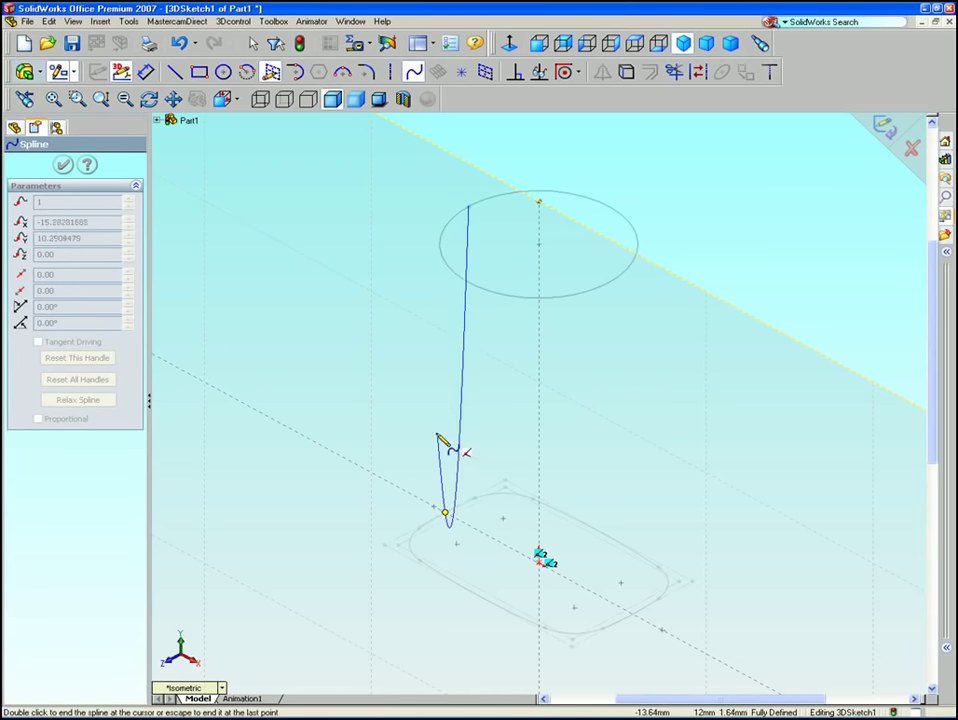
pyautogui.rightClick(455, 338)
pyautogui.click(462, 141)
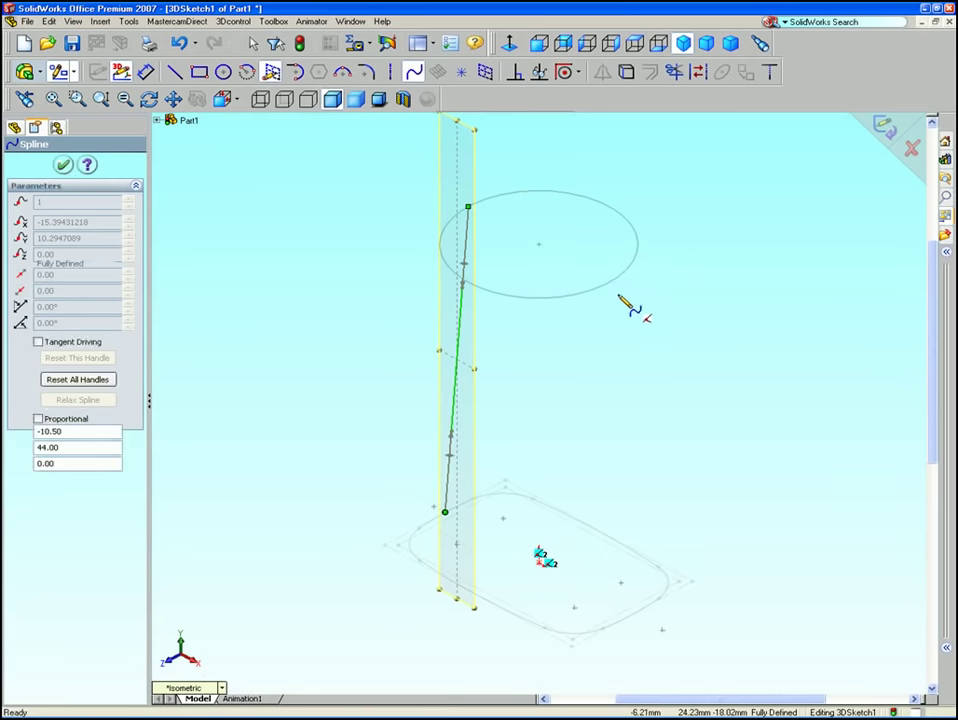
pyautogui.click(609, 282)
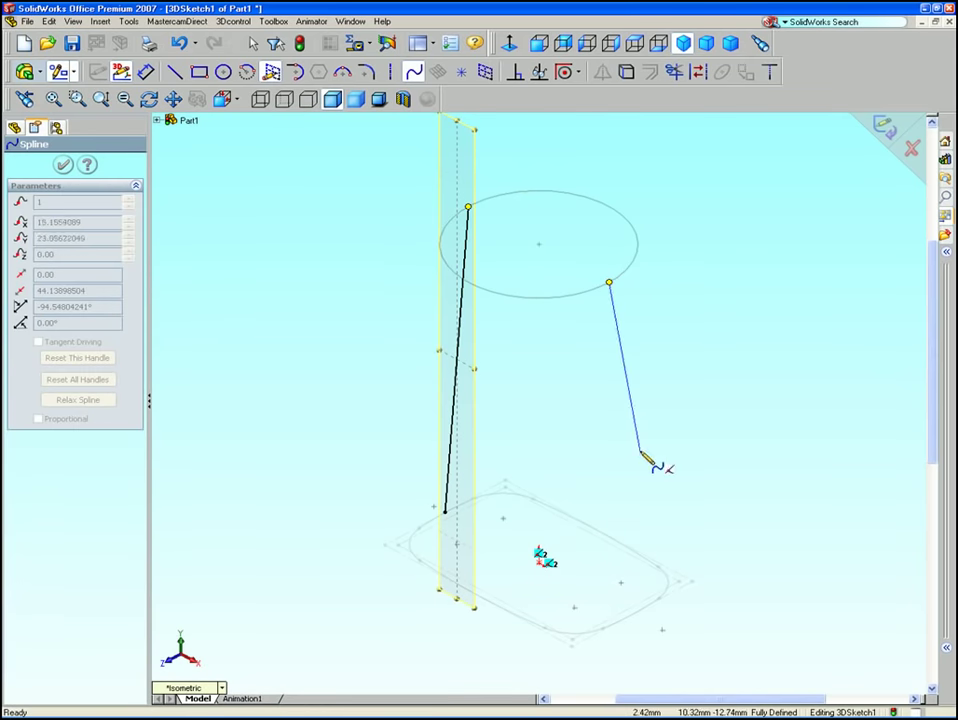
pyautogui.click(632, 618)
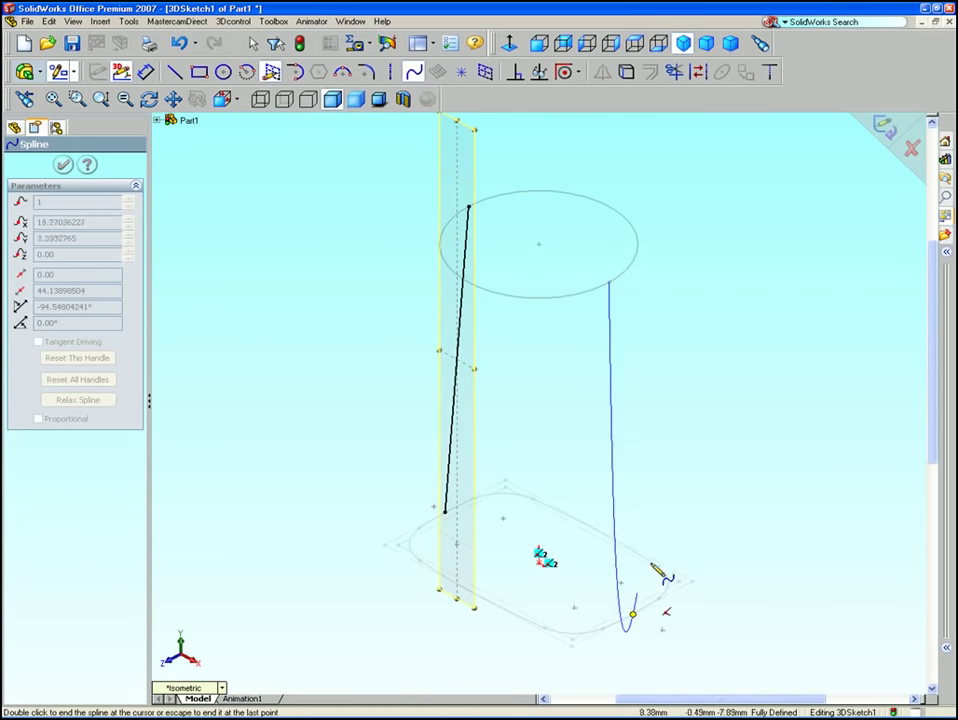
pyautogui.rightClick(659, 500)
pyautogui.click(681, 201)
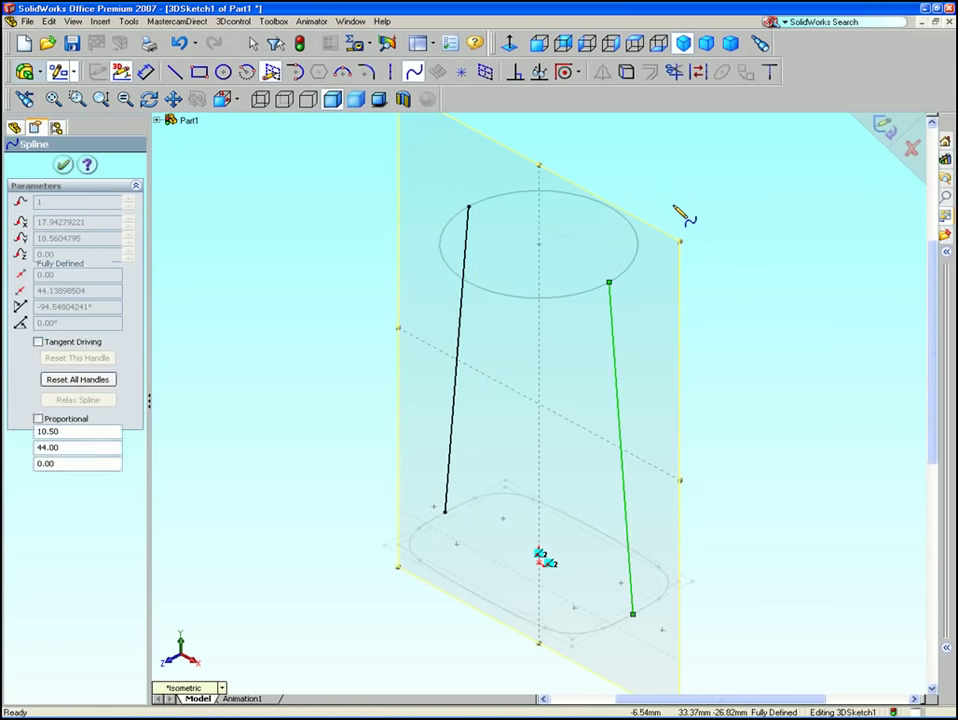
pyautogui.click(536, 45)
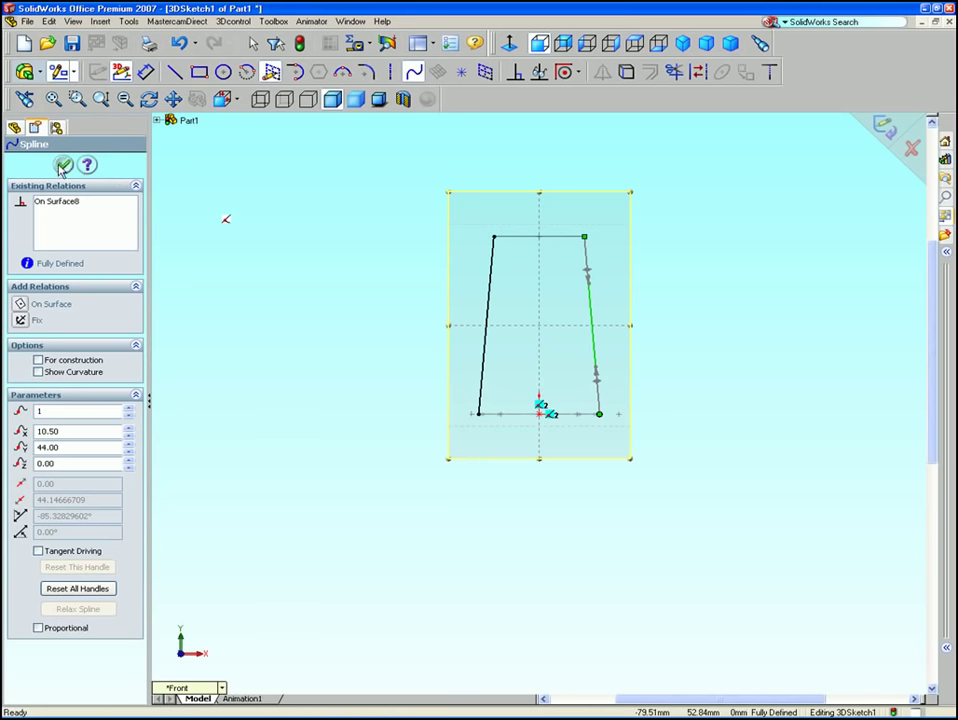
# Step: Drag the handles of both side splines to bow them outward into a barrel profile
pyautogui.click(62, 166)
pyautogui.click(414, 72)
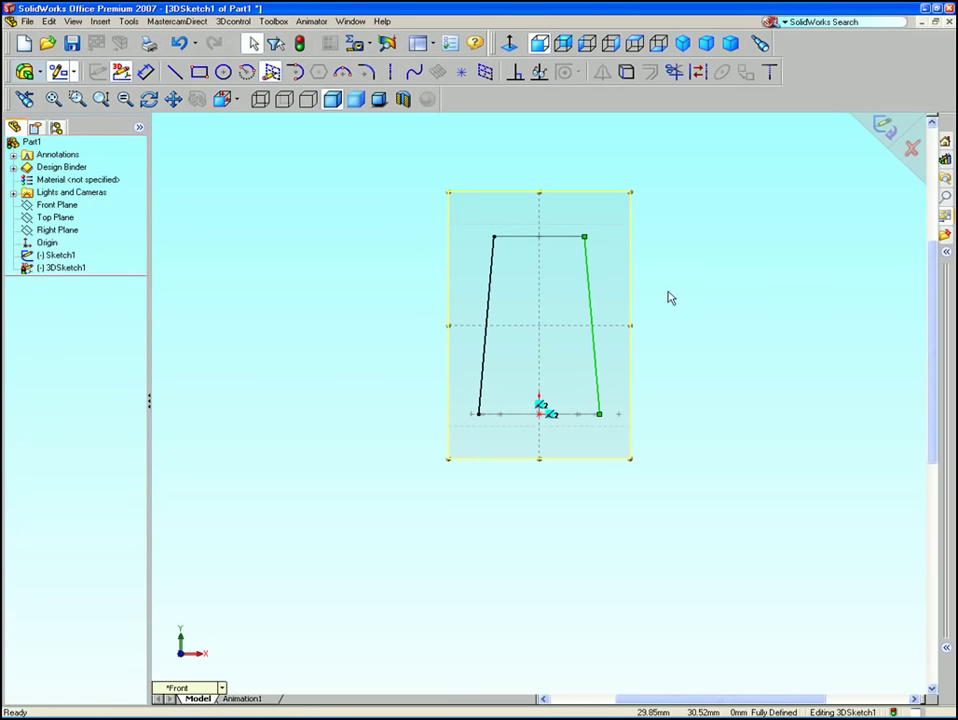
pyautogui.scroll(-2, 670, 298)
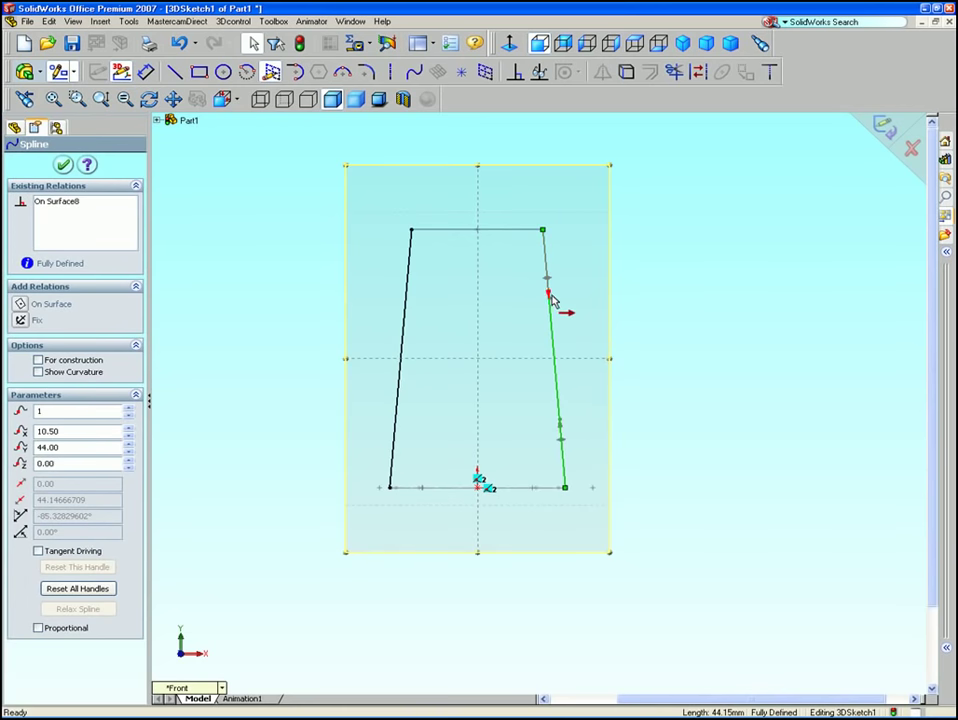
pyautogui.moveTo(551, 300); pyautogui.dragTo(573, 316)
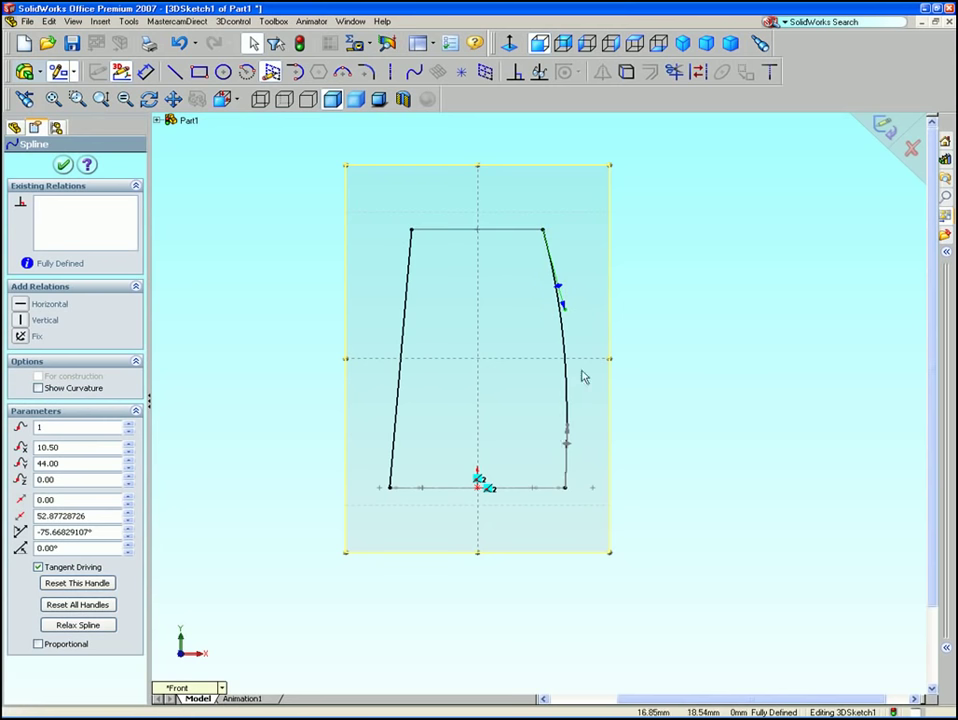
pyautogui.moveTo(575, 431); pyautogui.dragTo(579, 418)
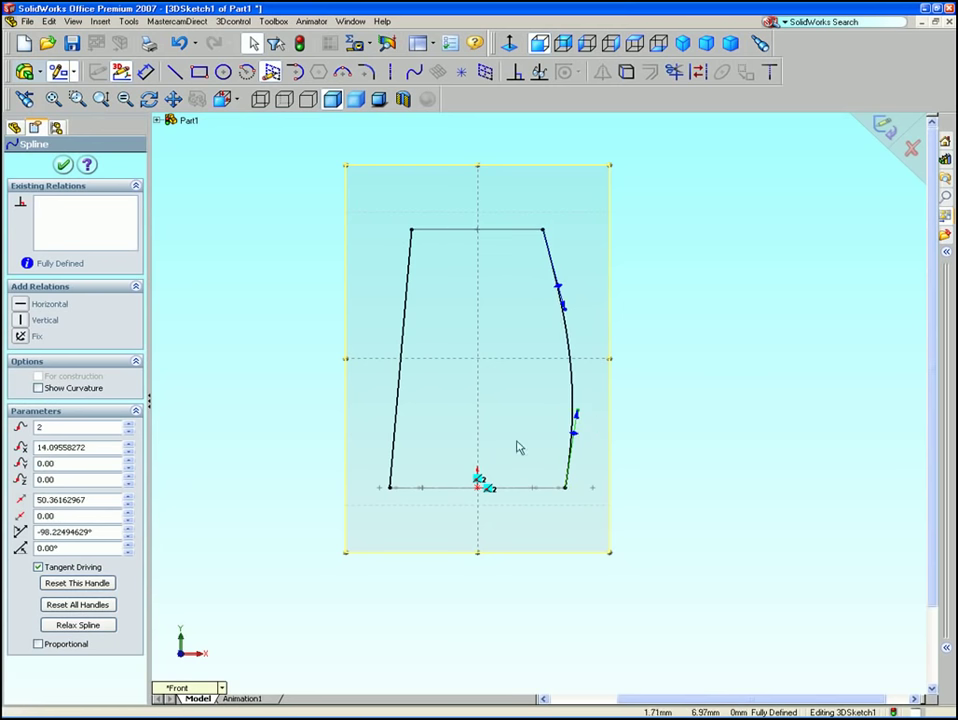
pyautogui.click(396, 431)
pyautogui.moveTo(396, 420); pyautogui.dragTo(384, 421)
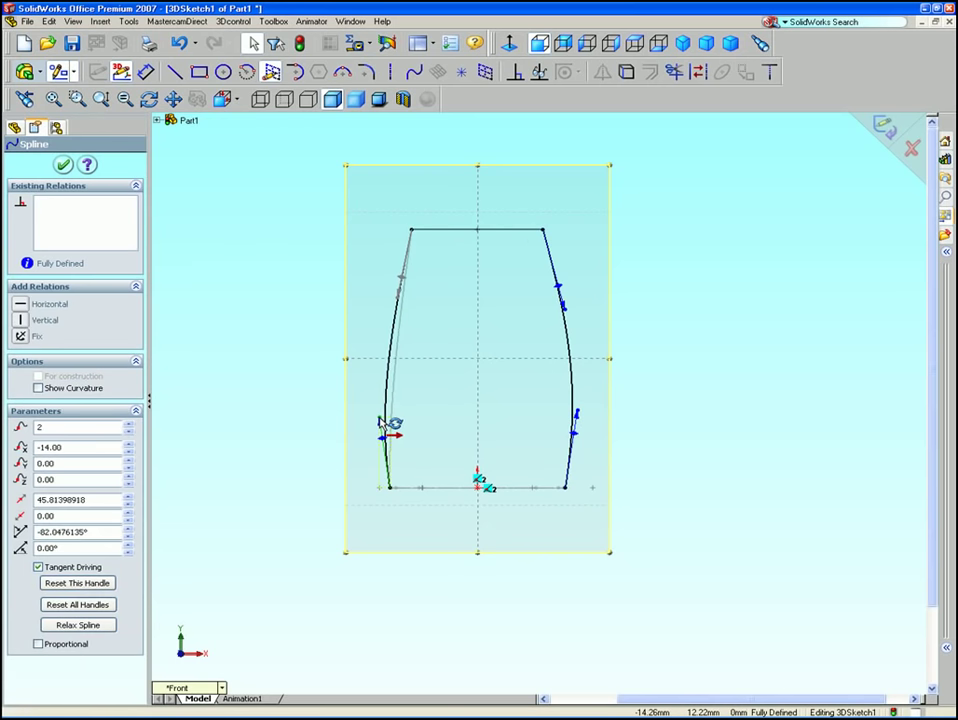
pyautogui.moveTo(398, 300); pyautogui.dragTo(392, 304)
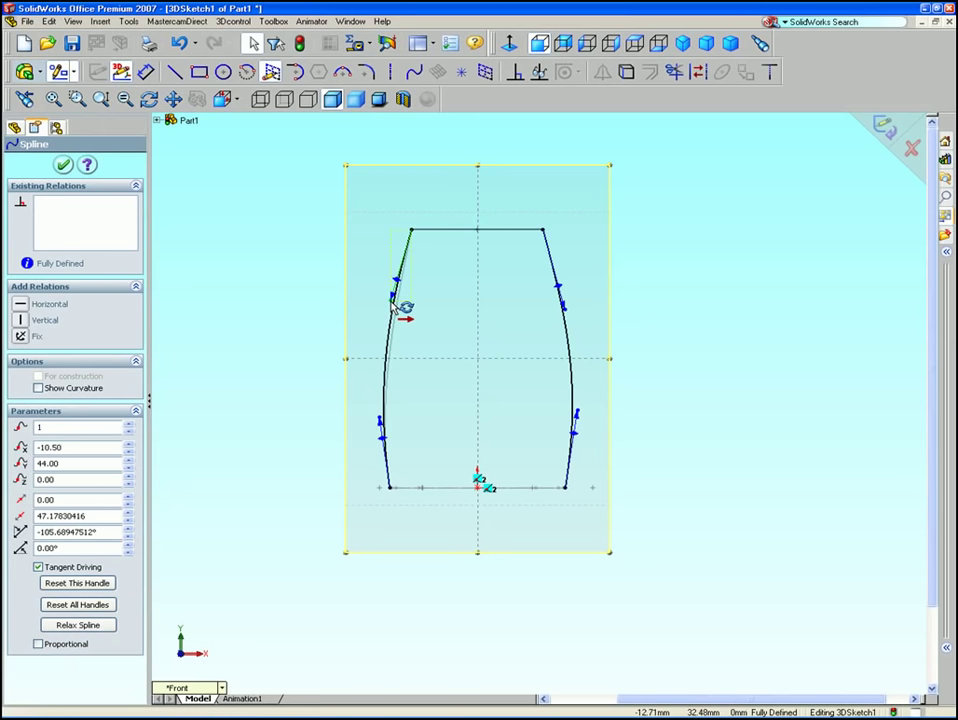
pyautogui.click(379, 418)
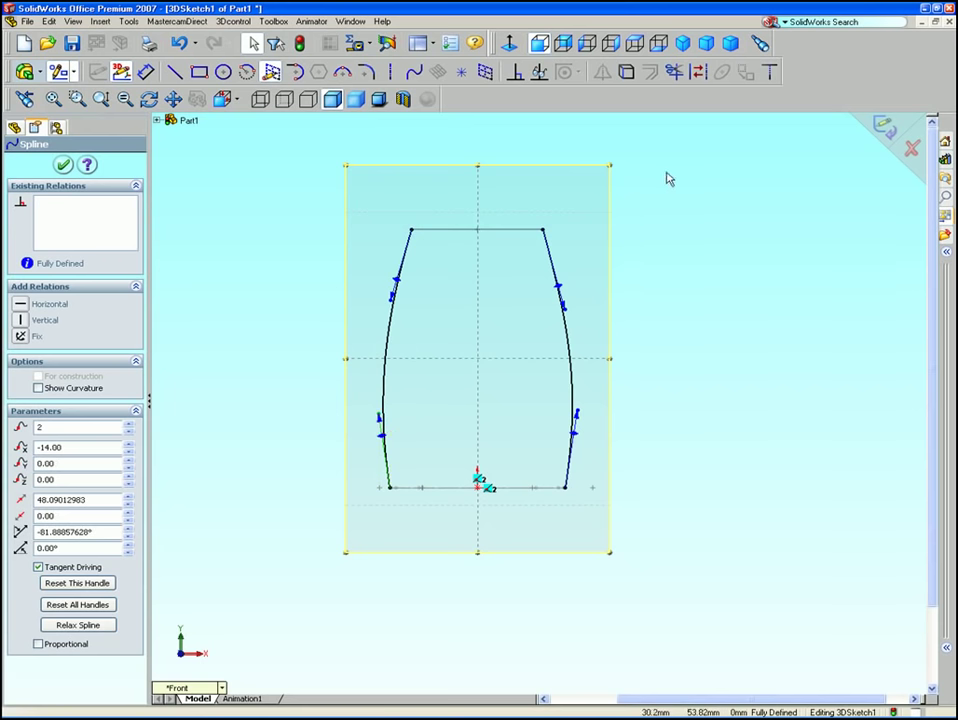
pyautogui.click(683, 43)
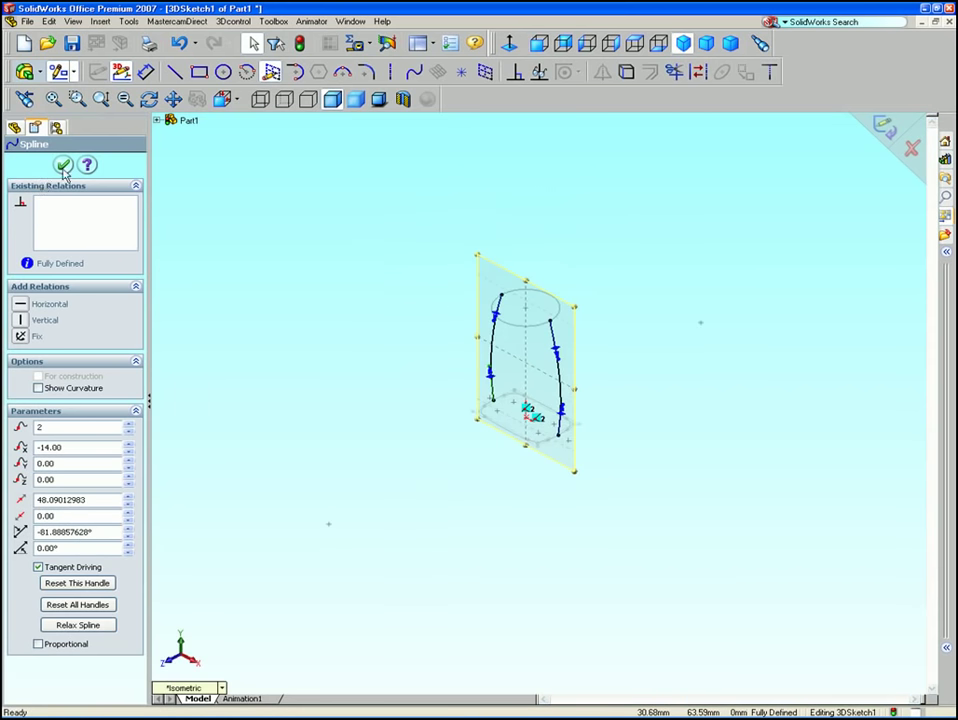
pyautogui.click(63, 164)
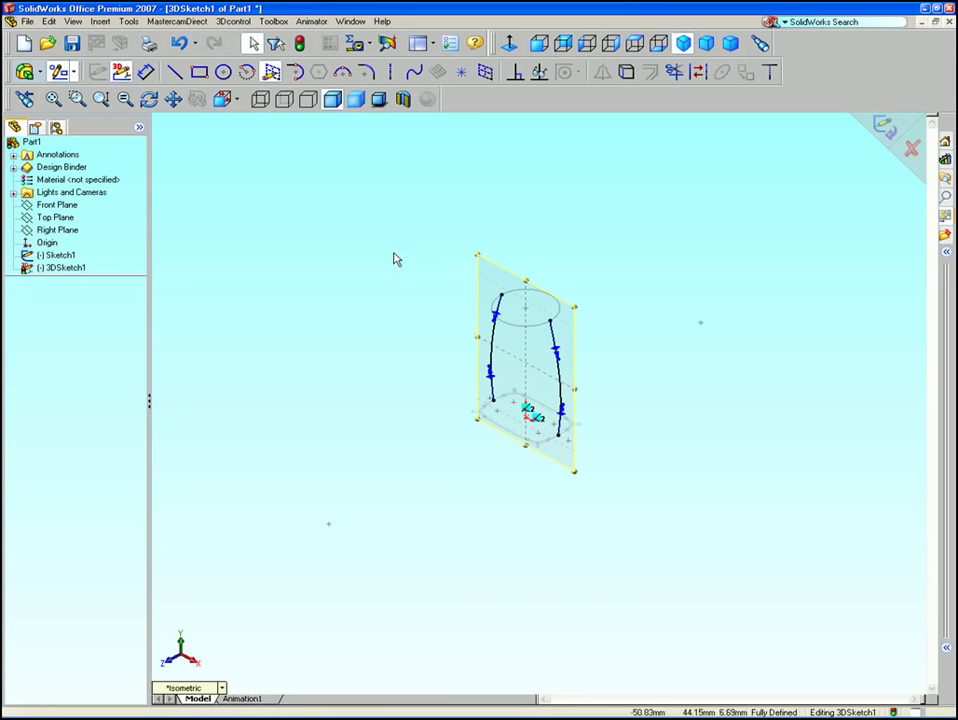
# Step: Start a sketch plane coincident with the Right Plane
pyautogui.click(49, 233)
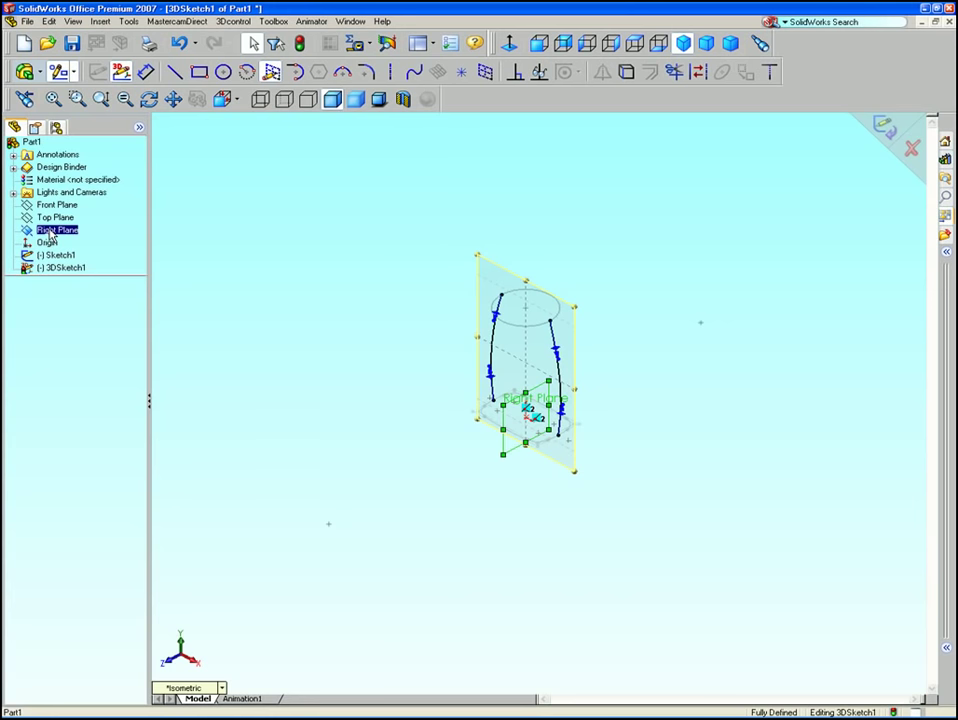
pyautogui.click(485, 71)
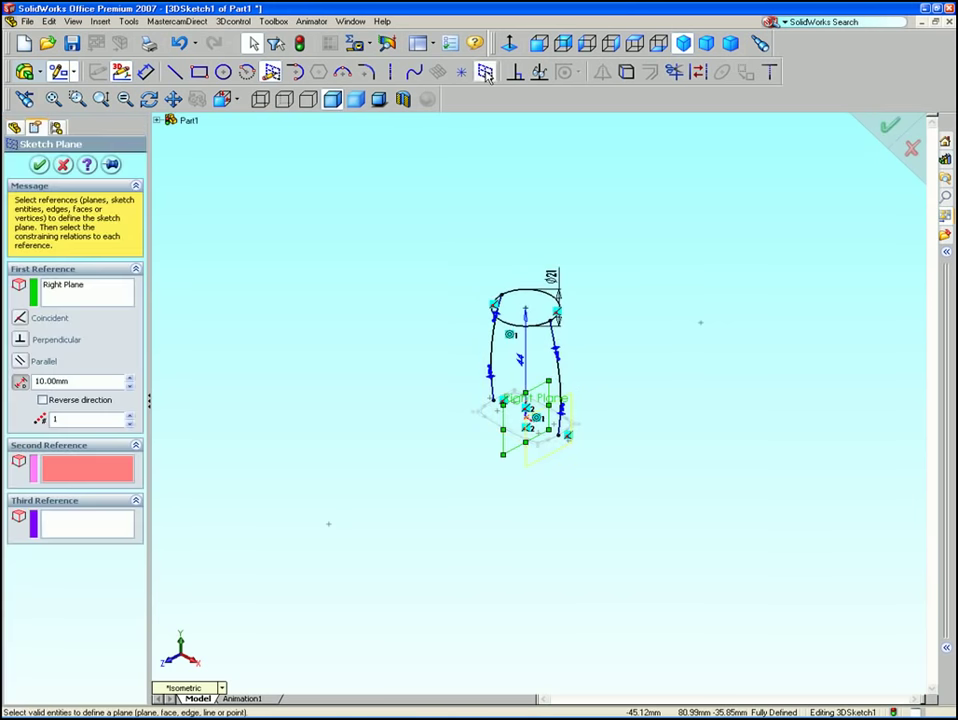
pyautogui.click(19, 320)
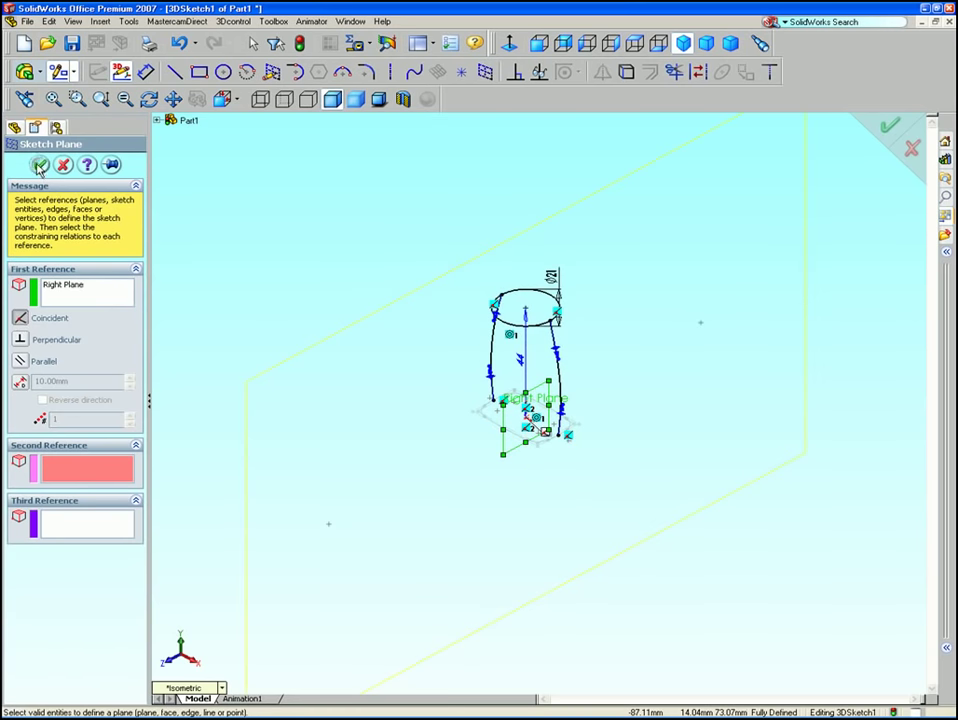
# Step: Confirm the Right Plane sketch plane and draw a front spline from base to circle
pyautogui.click(40, 165)
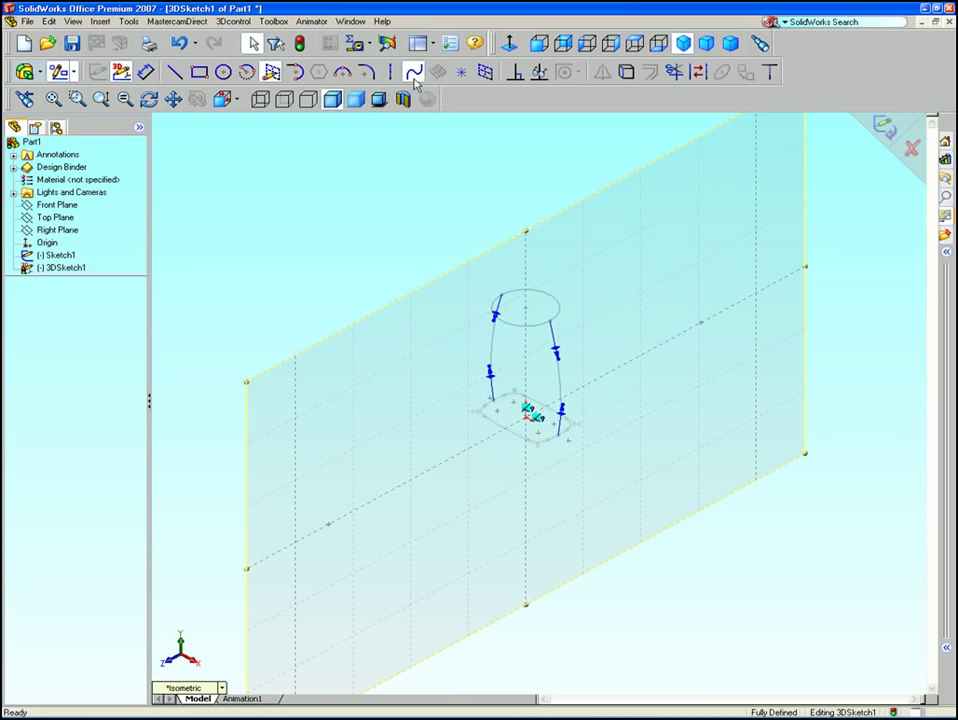
pyautogui.click(413, 71)
pyautogui.click(505, 431)
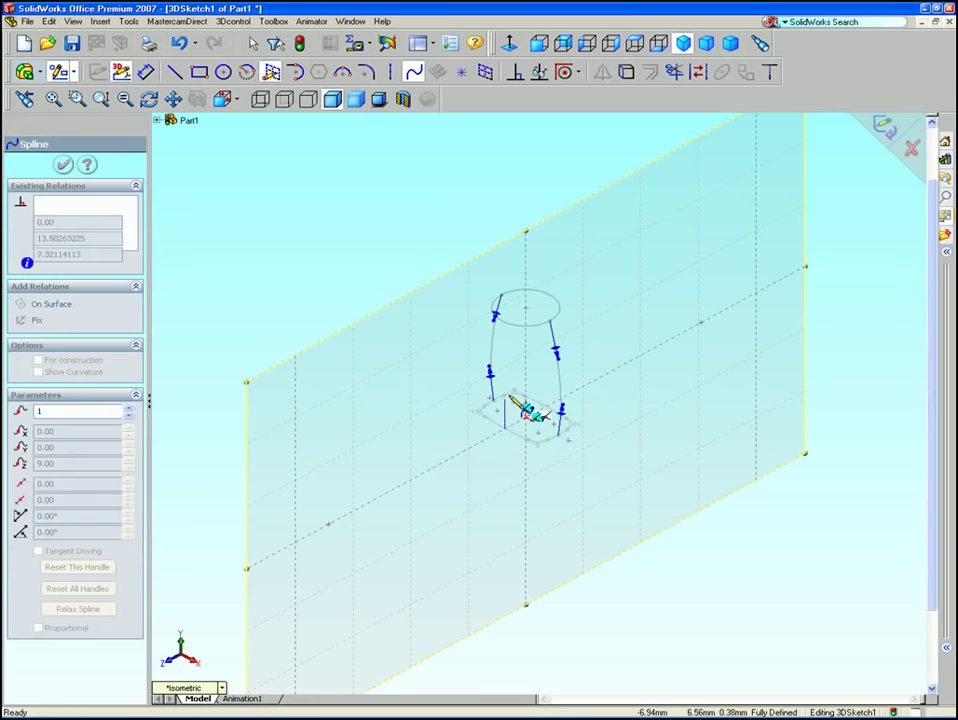
pyautogui.scroll(-1, 510, 350)
pyautogui.scroll(-1, 510, 350)
pyautogui.scroll(-1, 510, 340)
pyautogui.click(520, 305)
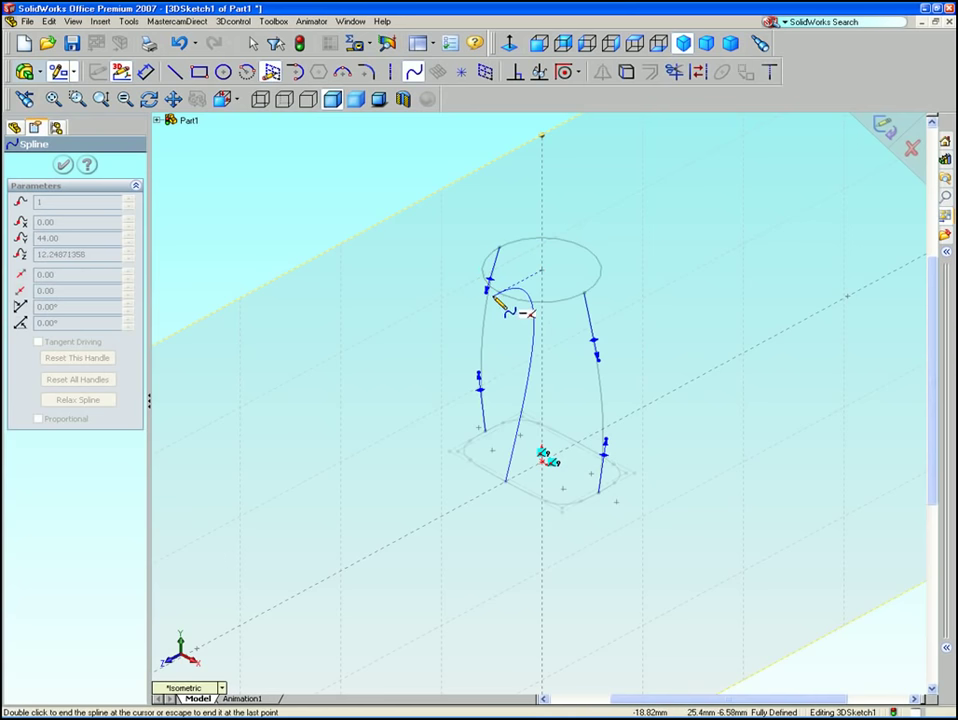
pyautogui.rightClick(495, 299)
pyautogui.click(495, 324)
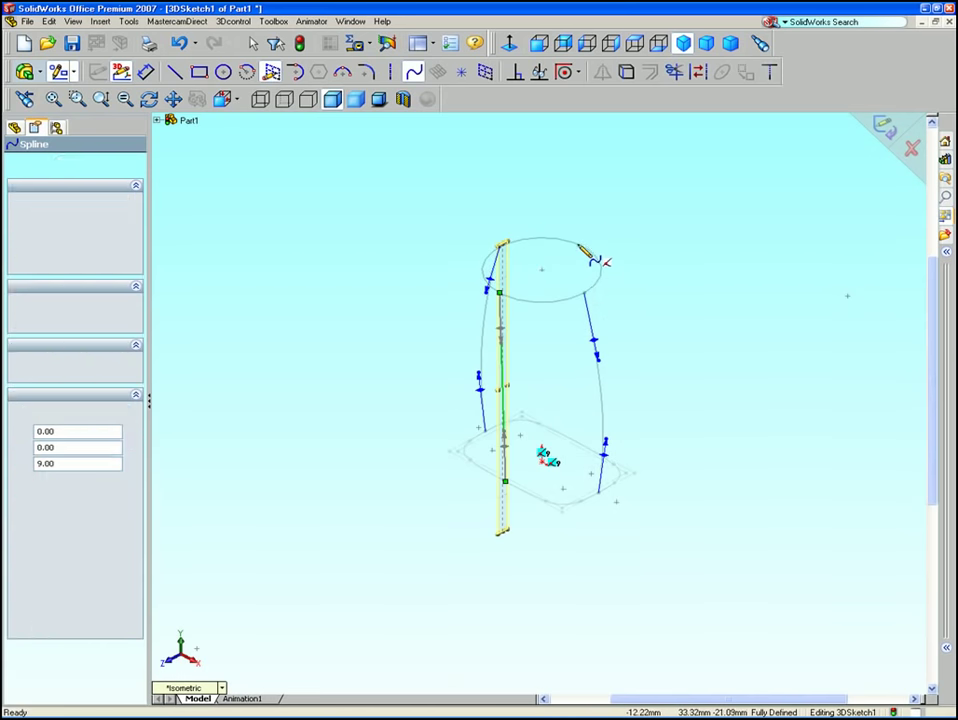
# Step: Draw a back spline from the top circle down to the base outline
pyautogui.click(583, 246)
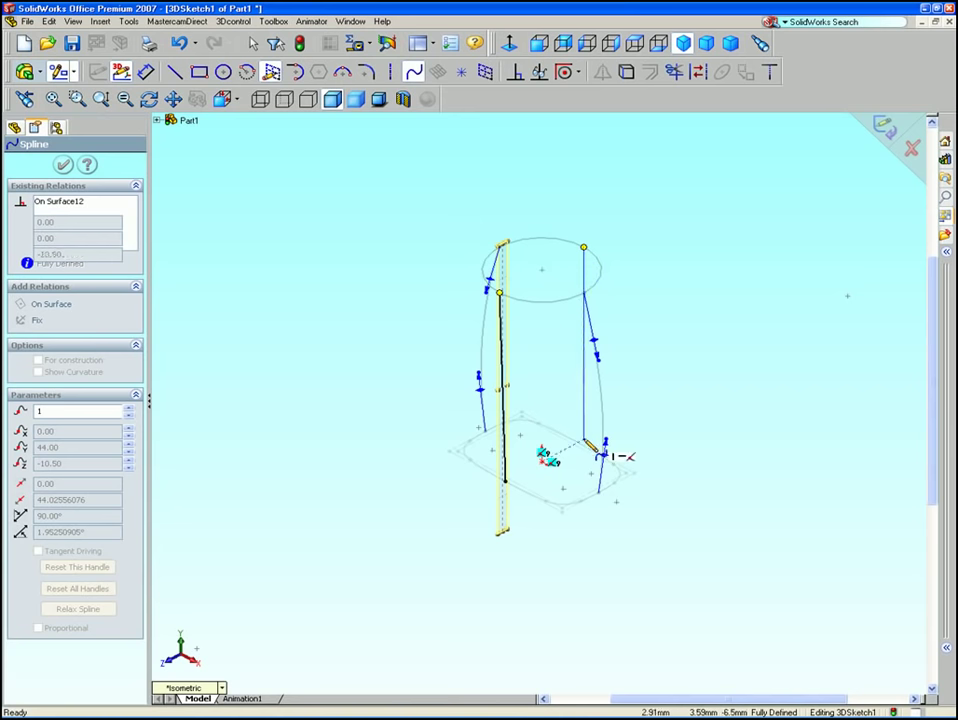
pyautogui.click(597, 442)
pyautogui.rightClick(581, 449)
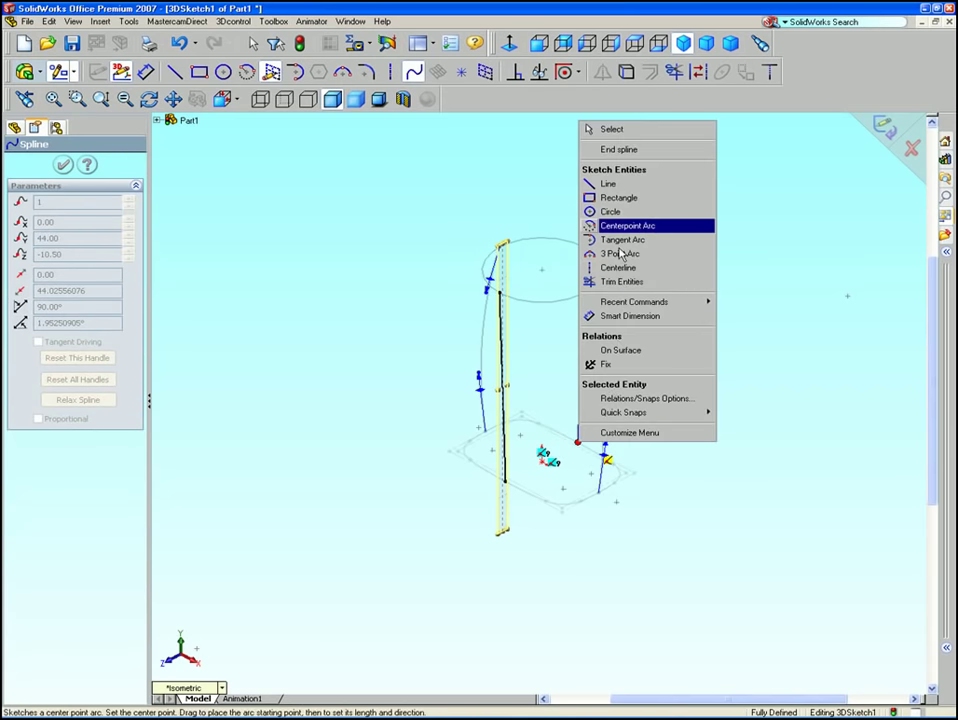
pyautogui.click(618, 149)
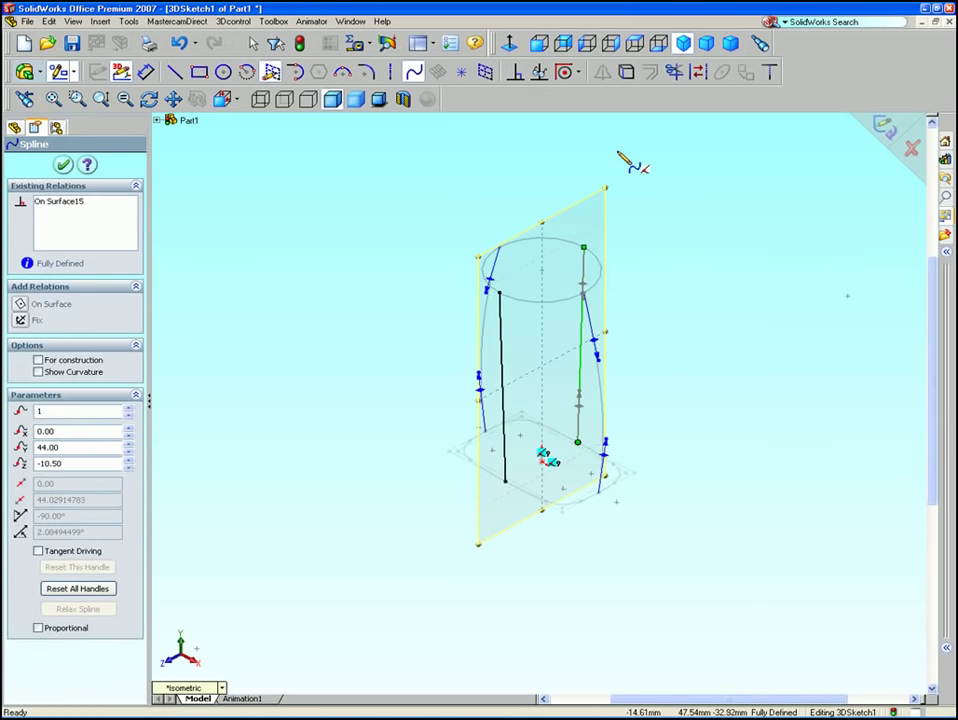
pyautogui.click(62, 166)
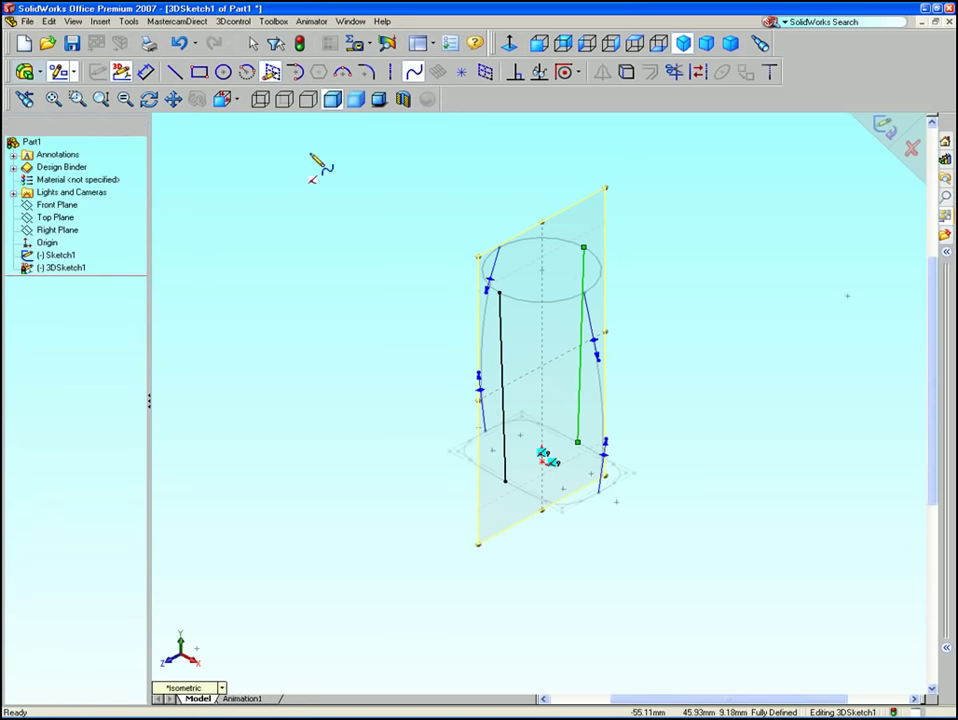
# Step: In a straight-on view, bow the left side spline outward by dragging its tangent handle
pyautogui.click(509, 44)
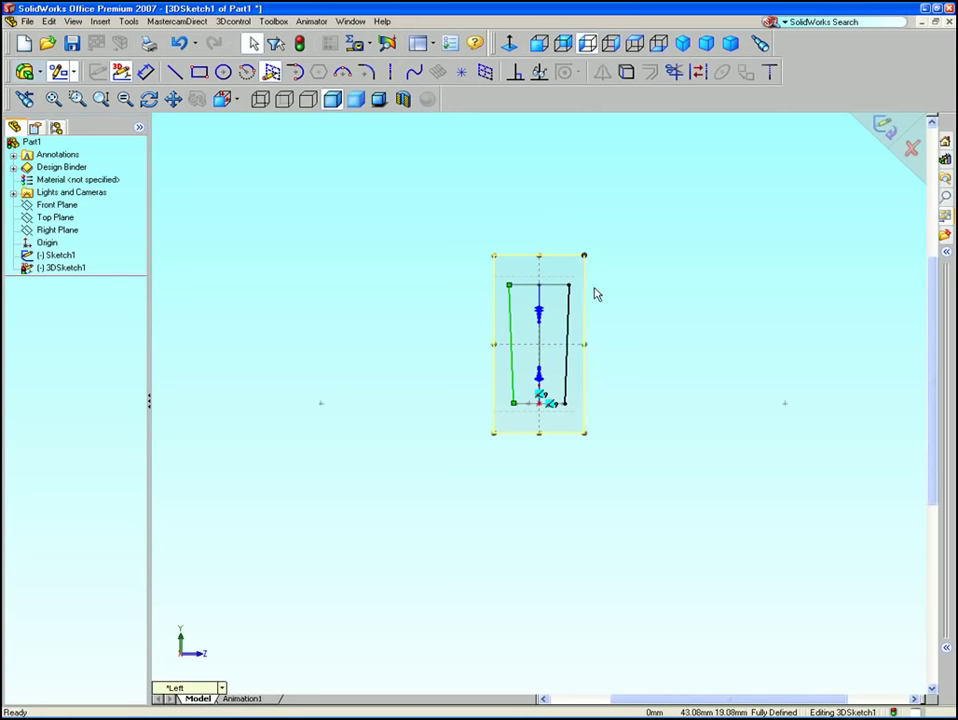
pyautogui.click(512, 404)
pyautogui.scroll(-3, 479, 449)
pyautogui.scroll(-1, 477, 445)
pyautogui.scroll(-1, 477, 400)
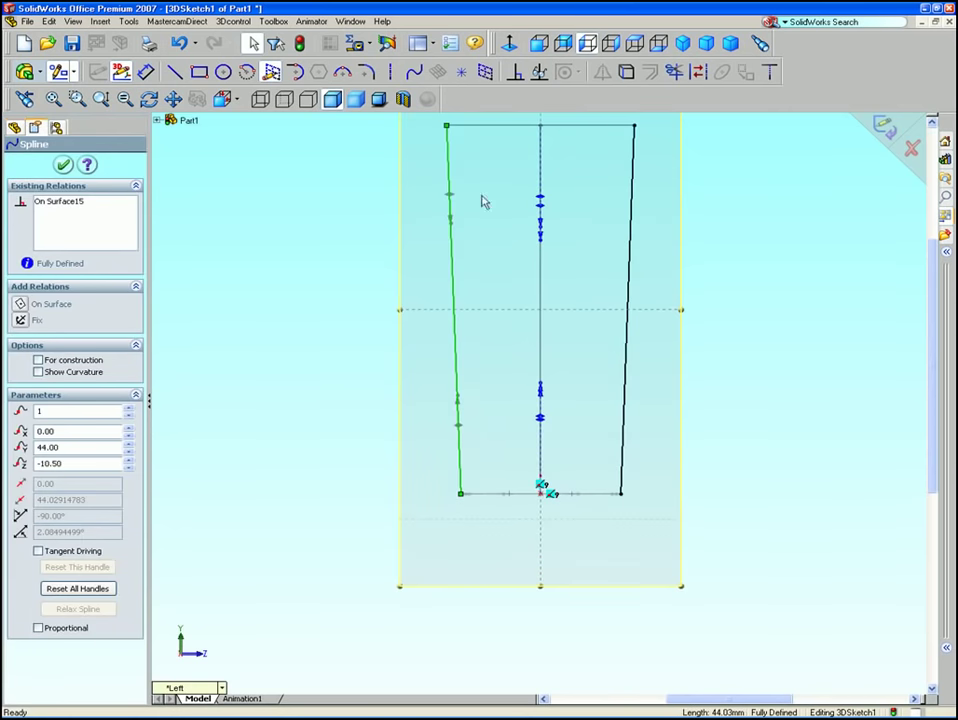
pyautogui.moveTo(452, 226); pyautogui.dragTo(456, 246)
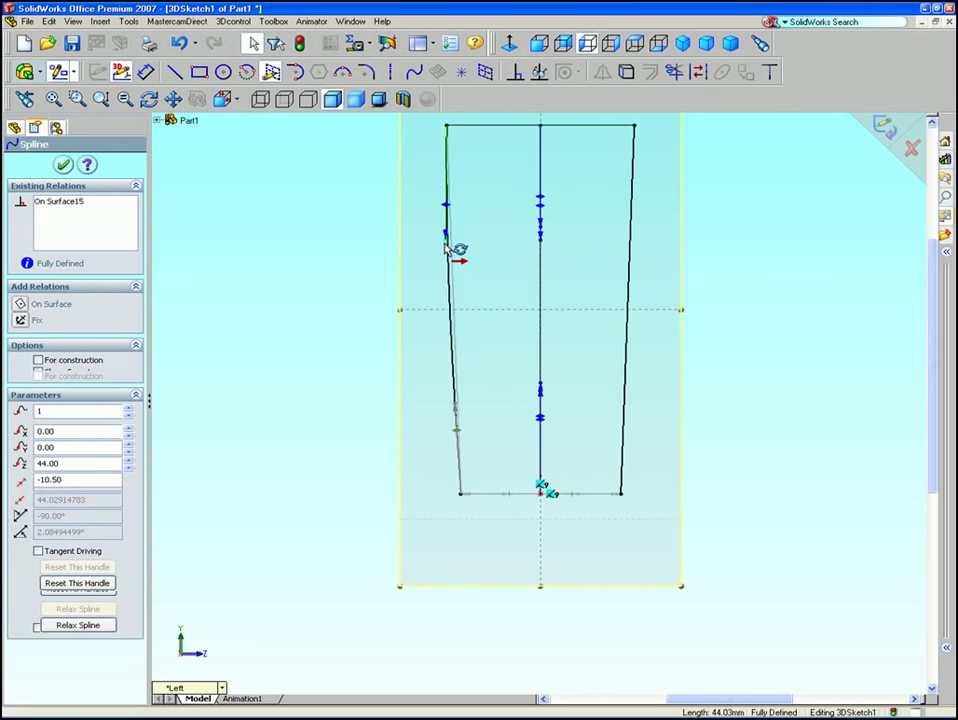
# Step: Bow the right side spline outward, refine the left spline's points, and finish spline editing
pyautogui.click(630, 263)
pyautogui.moveTo(631, 223); pyautogui.dragTo(638, 244)
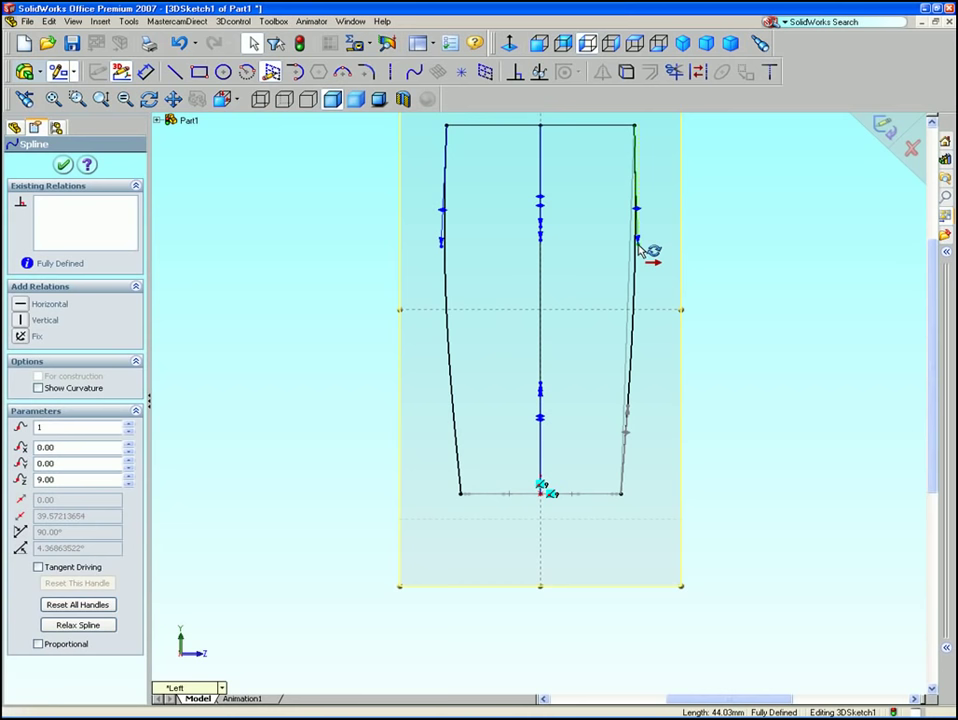
pyautogui.moveTo(633, 432)
pyautogui.mouseDown()
pyautogui.moveTo(631, 411)
pyautogui.moveTo(640, 410)
pyautogui.mouseUp()
pyautogui.click(455, 440)
pyautogui.click(450, 411)
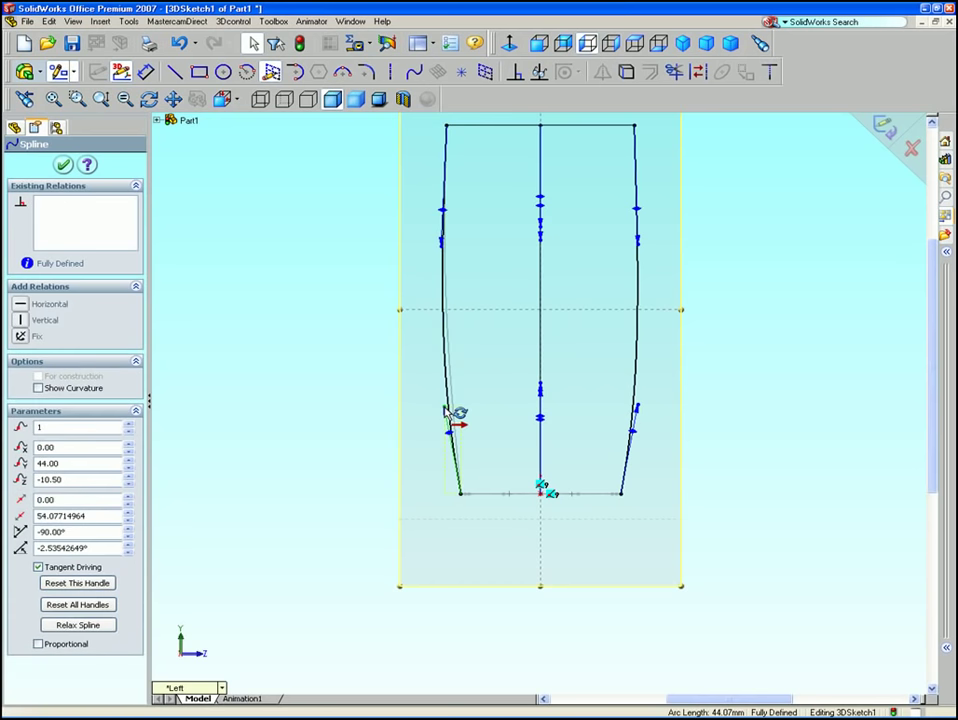
pyautogui.click(449, 415)
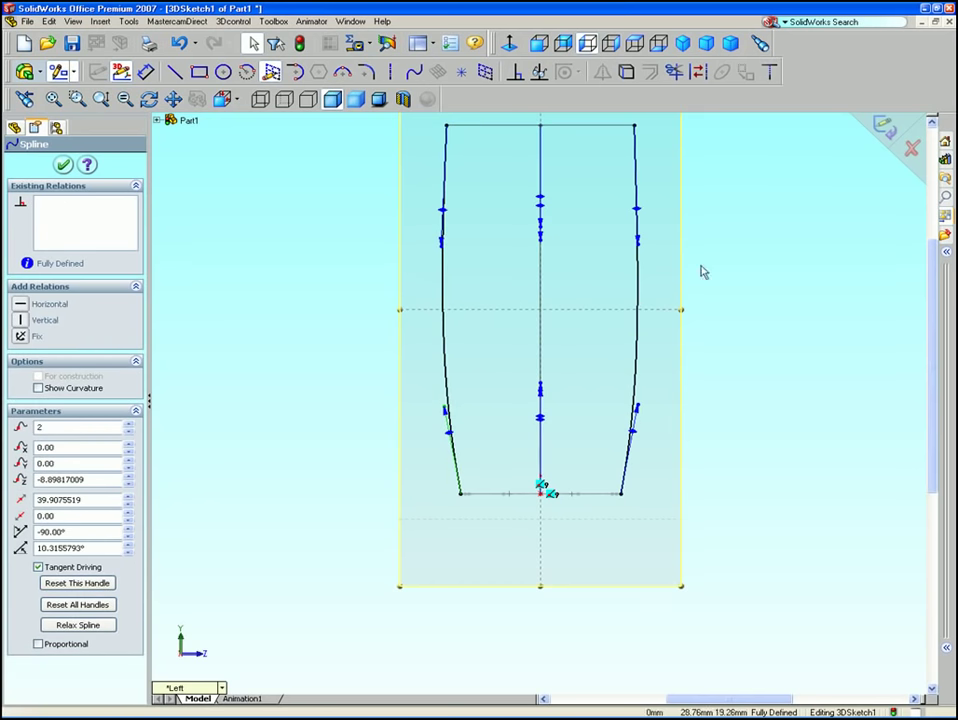
pyautogui.click(63, 164)
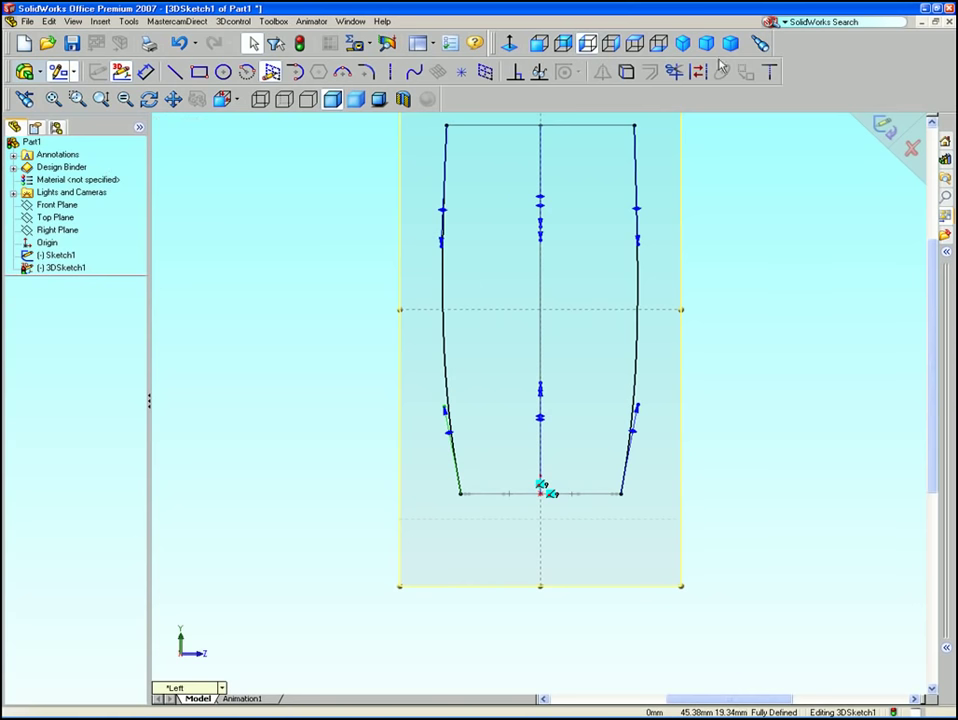
# Step: Exit the 3D sketch and view the geometry in isometric with nothing selected
pyautogui.click(684, 44)
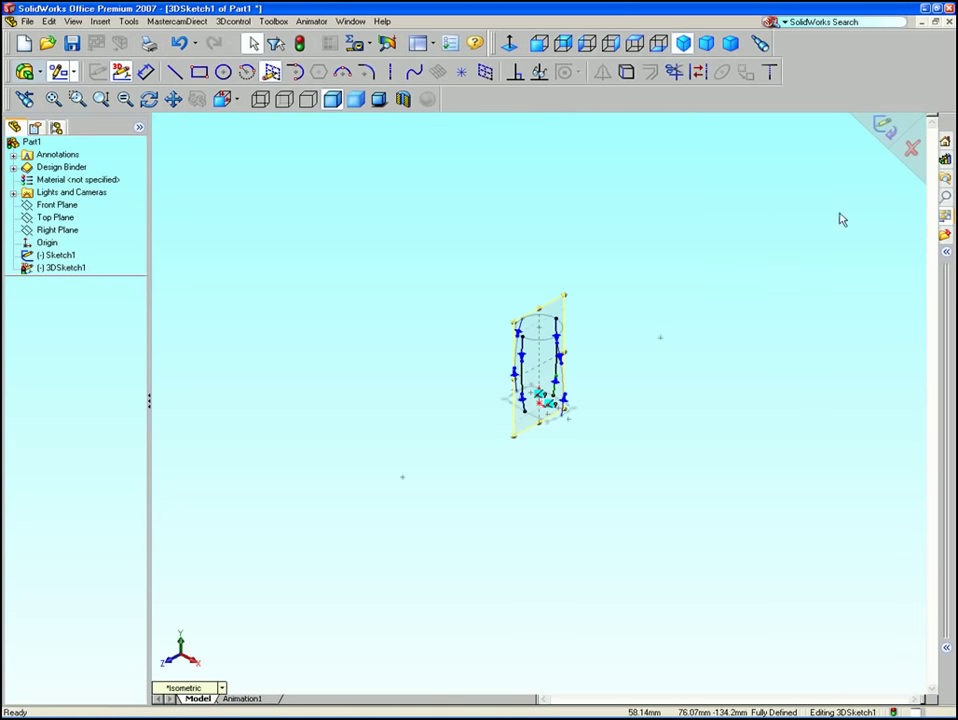
pyautogui.click(883, 127)
pyautogui.scroll(-3, 604, 434)
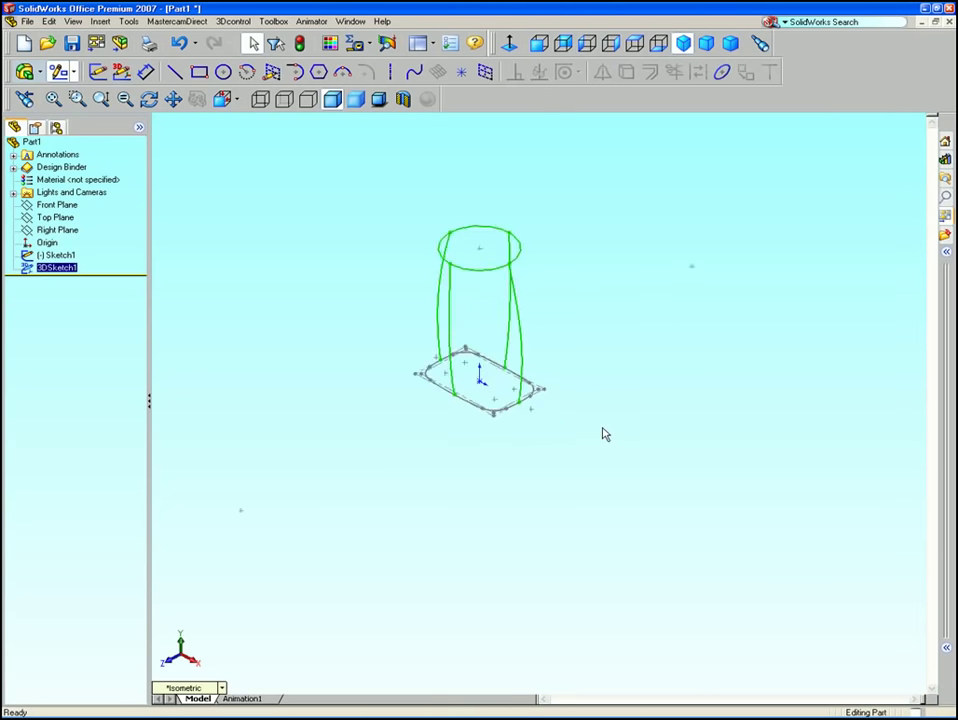
pyautogui.scroll(-2, 604, 434)
pyautogui.click(684, 44)
pyautogui.click(305, 170)
# Step: Start a loft using the rounded-rectangle base loop and the top circle as profiles
pyautogui.click(24, 72)
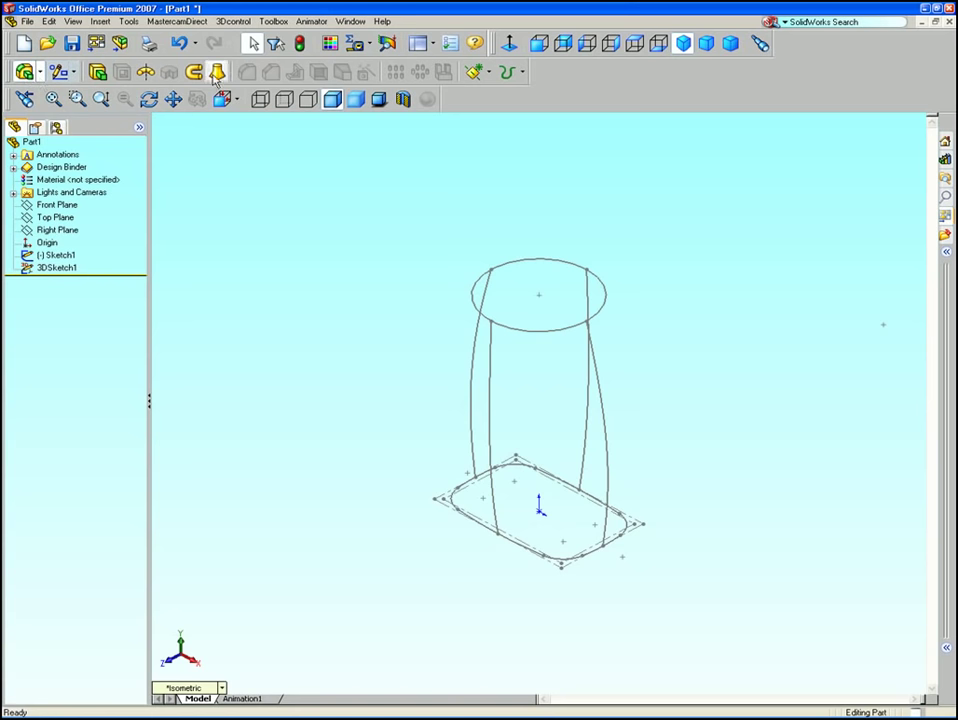
pyautogui.click(168, 72)
pyautogui.rightClick(273, 193)
pyautogui.click(280, 197)
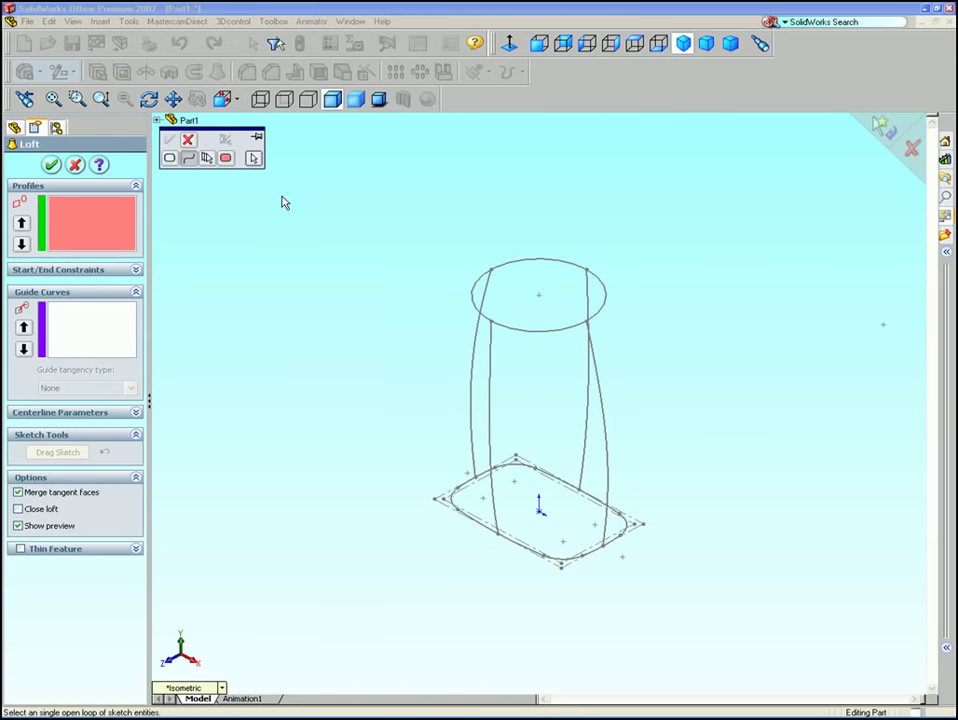
pyautogui.click(171, 159)
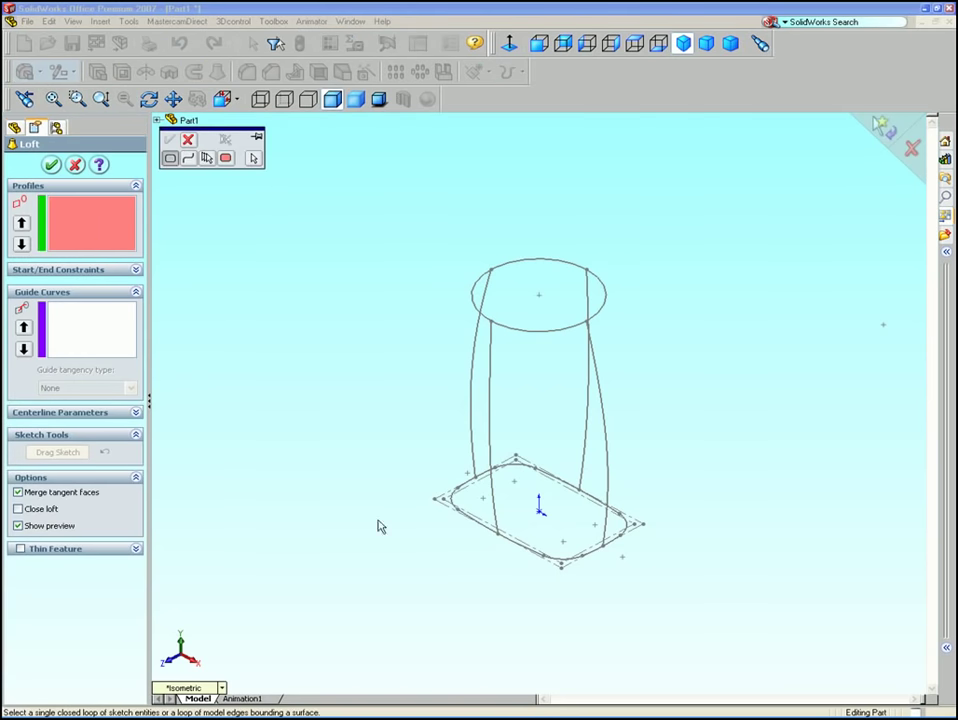
pyautogui.click(478, 530)
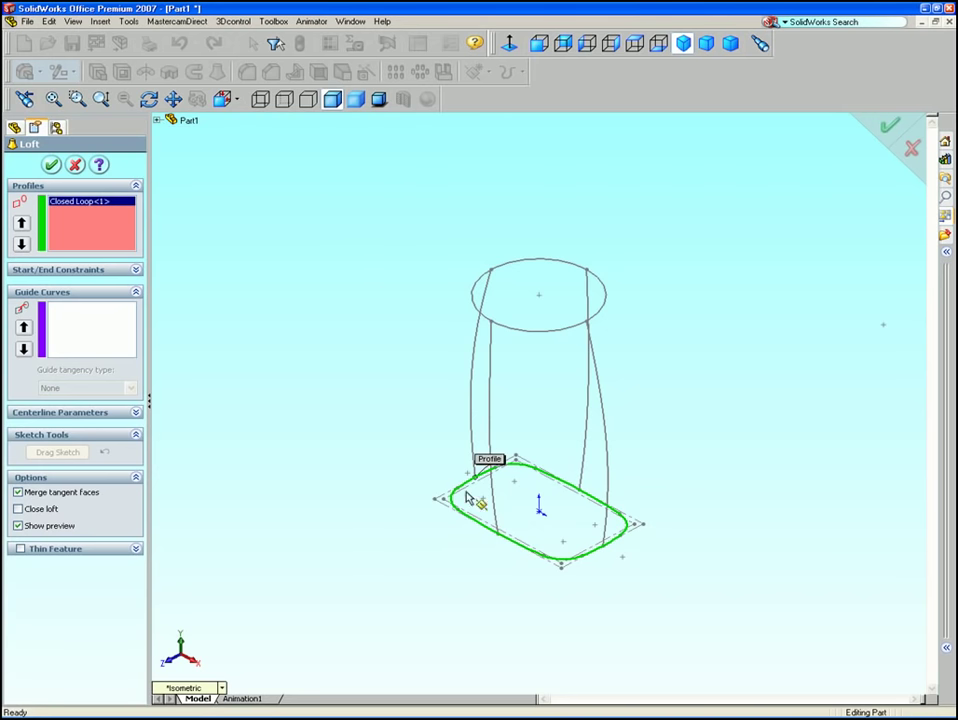
pyautogui.click(530, 333)
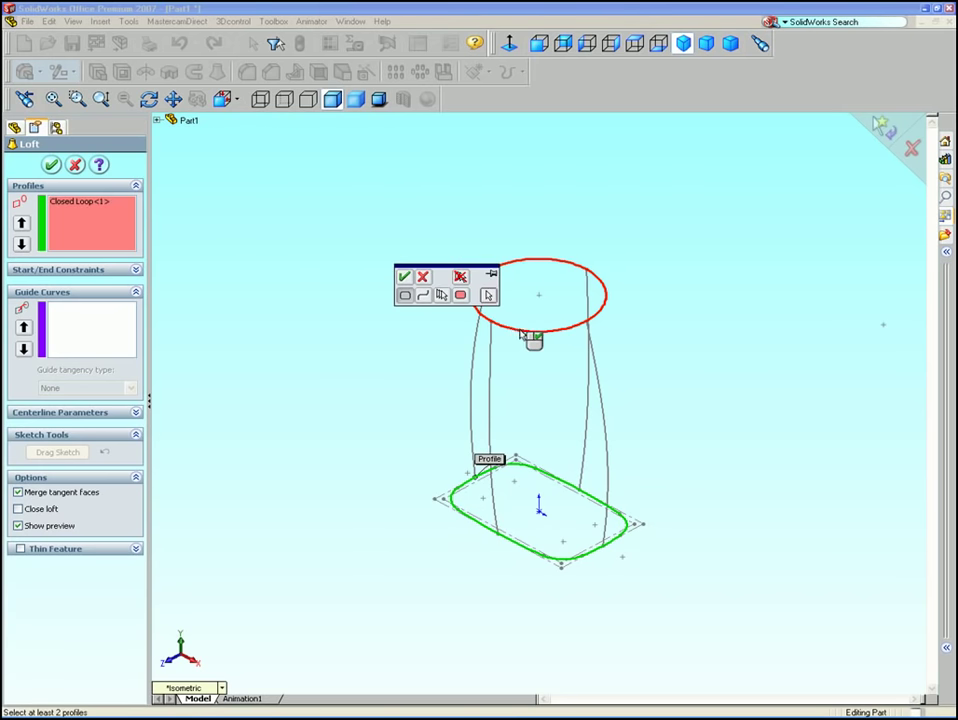
pyautogui.click(404, 276)
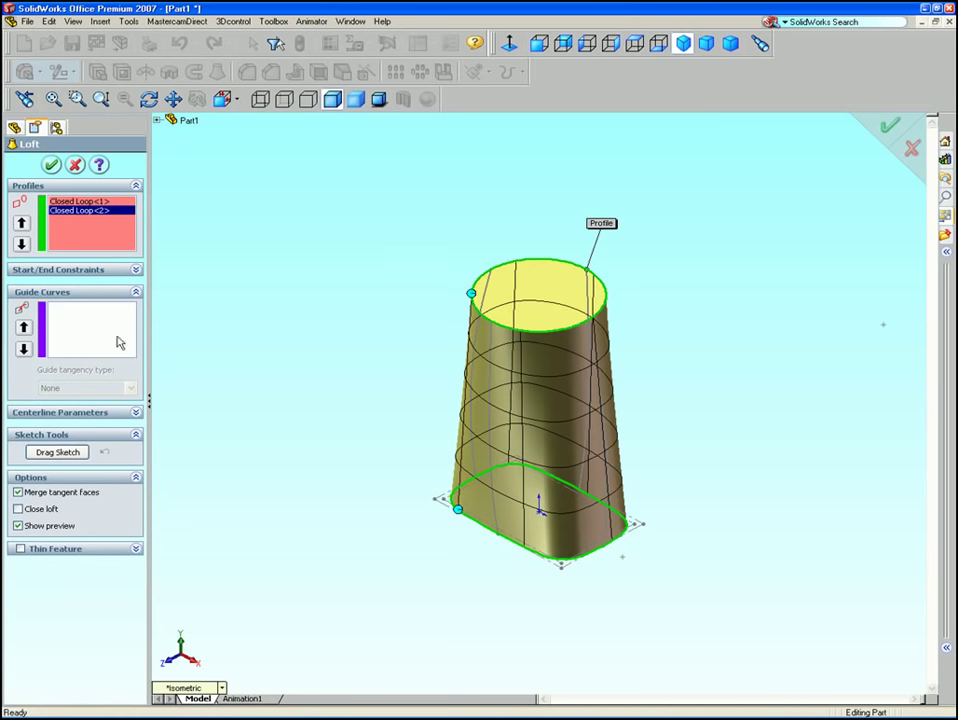
pyautogui.click(67, 335)
# Step: Add the four side splines as loft guide curves and accept Loft1 as a barrel-shaped solid
pyautogui.rightClick(332, 288)
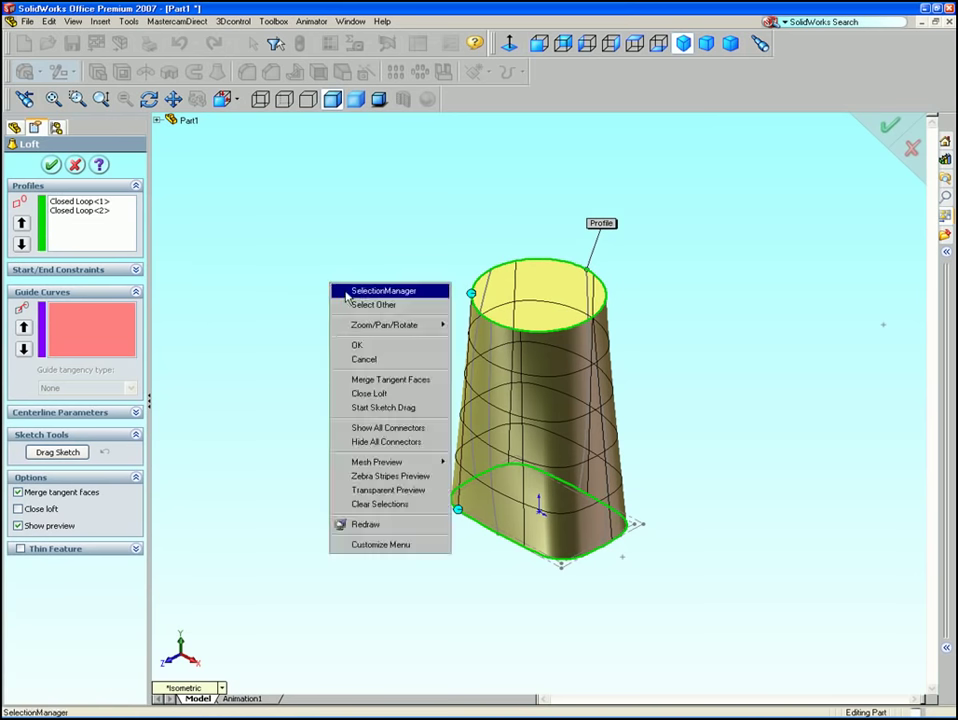
pyautogui.click(350, 292)
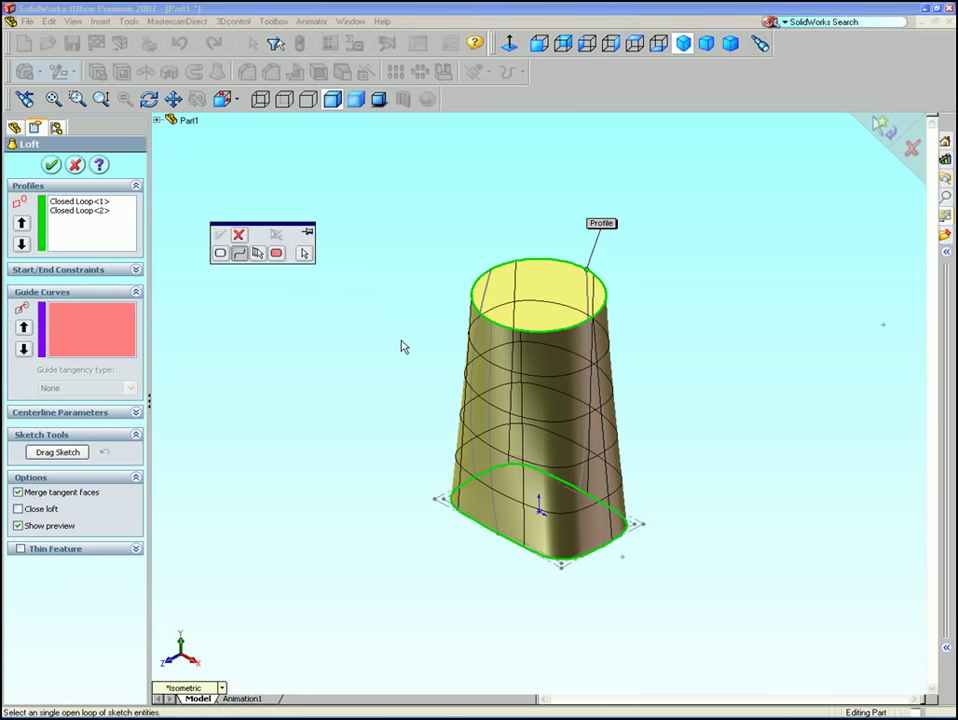
pyautogui.moveTo(403, 347); pyautogui.dragTo(346, 353, button='middle')
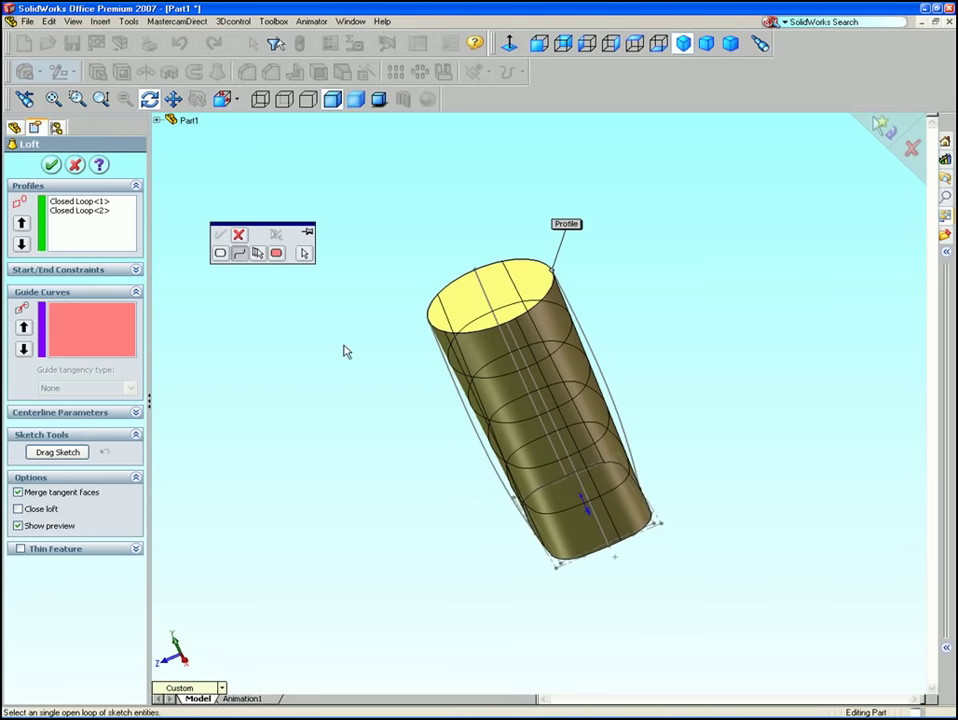
pyautogui.click(476, 433)
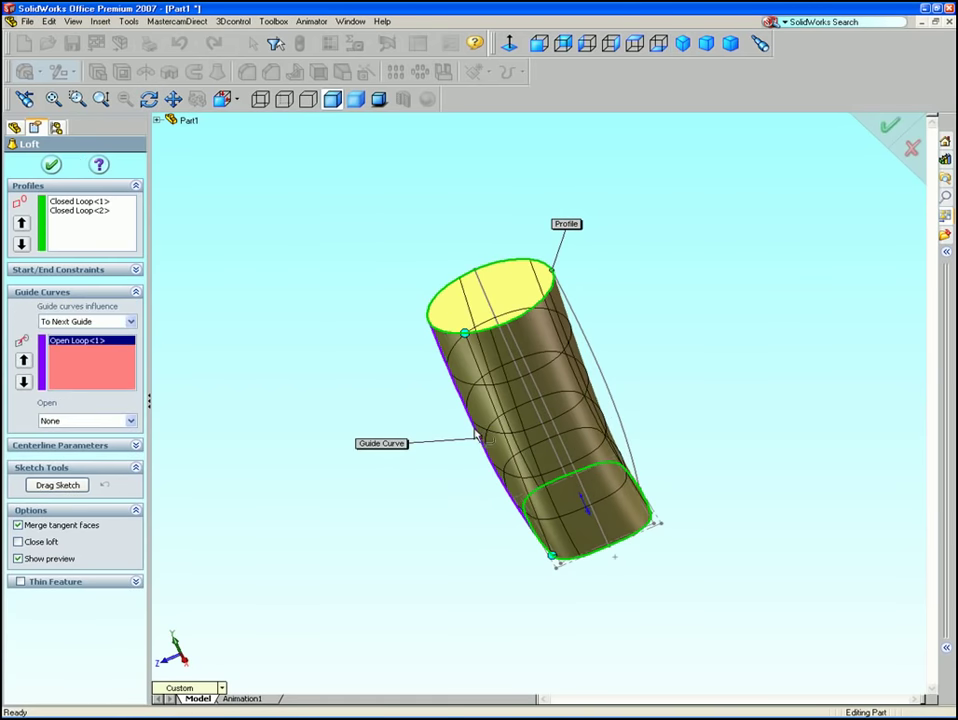
pyautogui.click(614, 394)
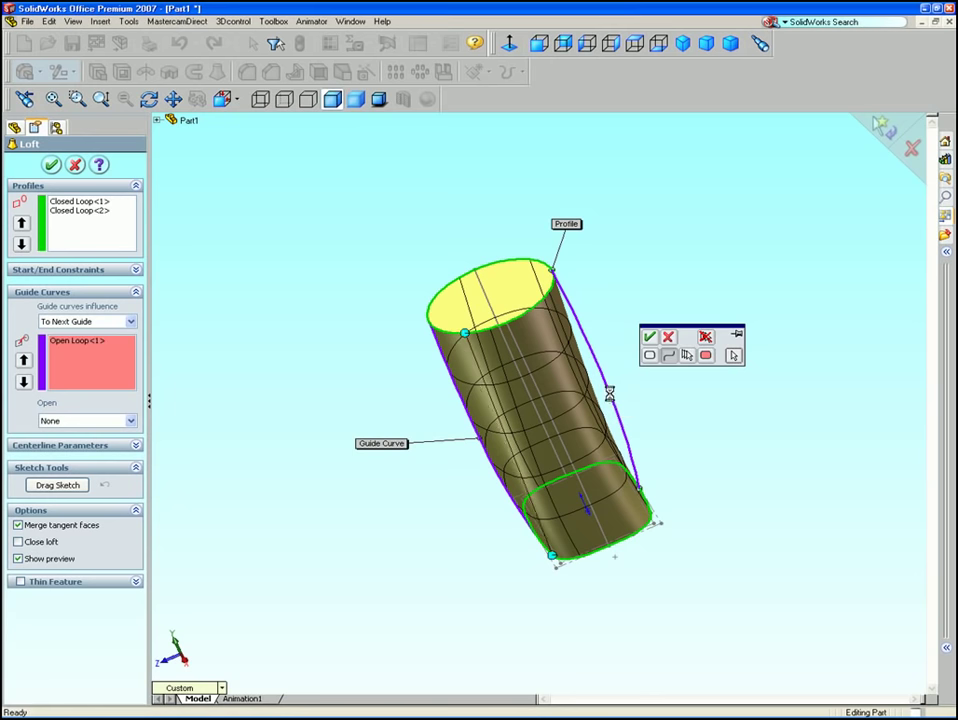
pyautogui.moveTo(624, 413)
pyautogui.mouseDown(button='middle')
pyautogui.moveTo(749, 385)
pyautogui.moveTo(723, 406)
pyautogui.mouseUp(button='middle')
pyautogui.click(634, 430)
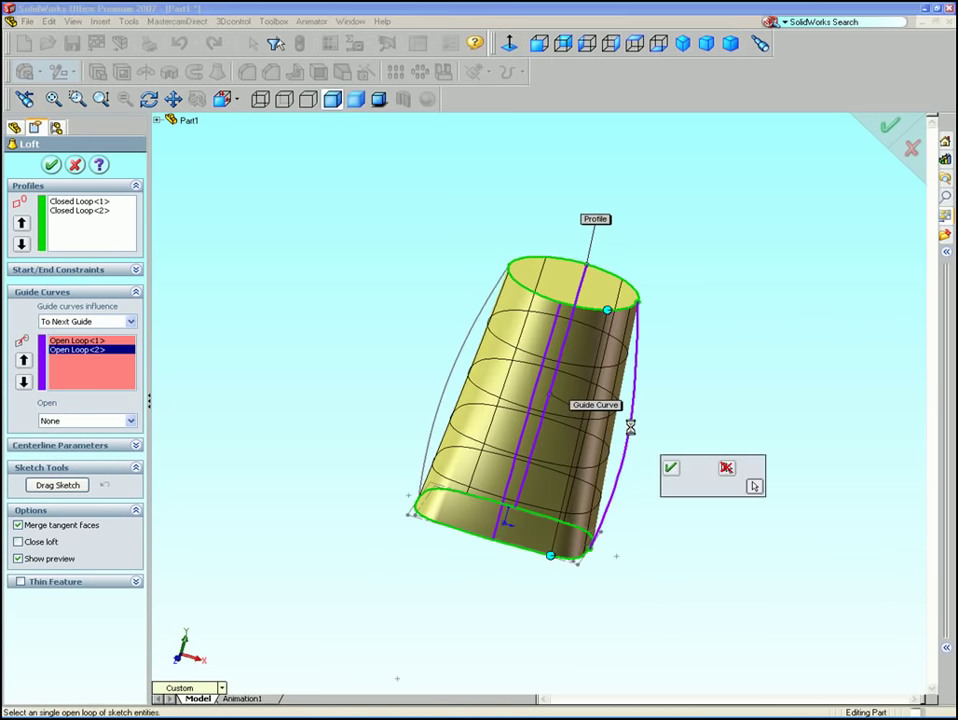
pyautogui.click(449, 382)
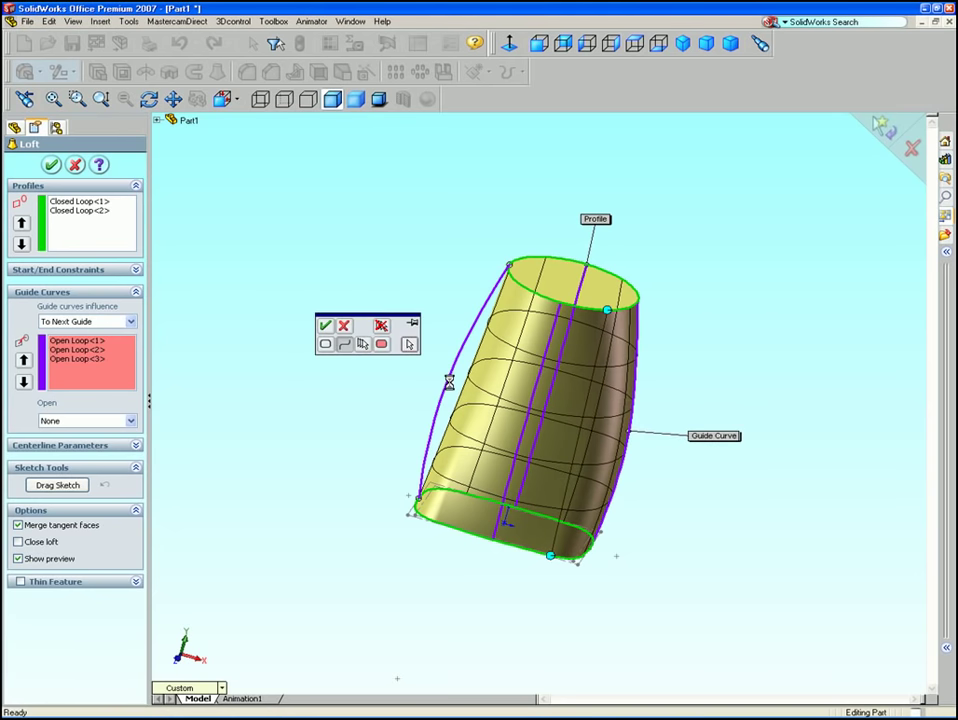
pyautogui.moveTo(694, 360); pyautogui.dragTo(738, 344, button='middle')
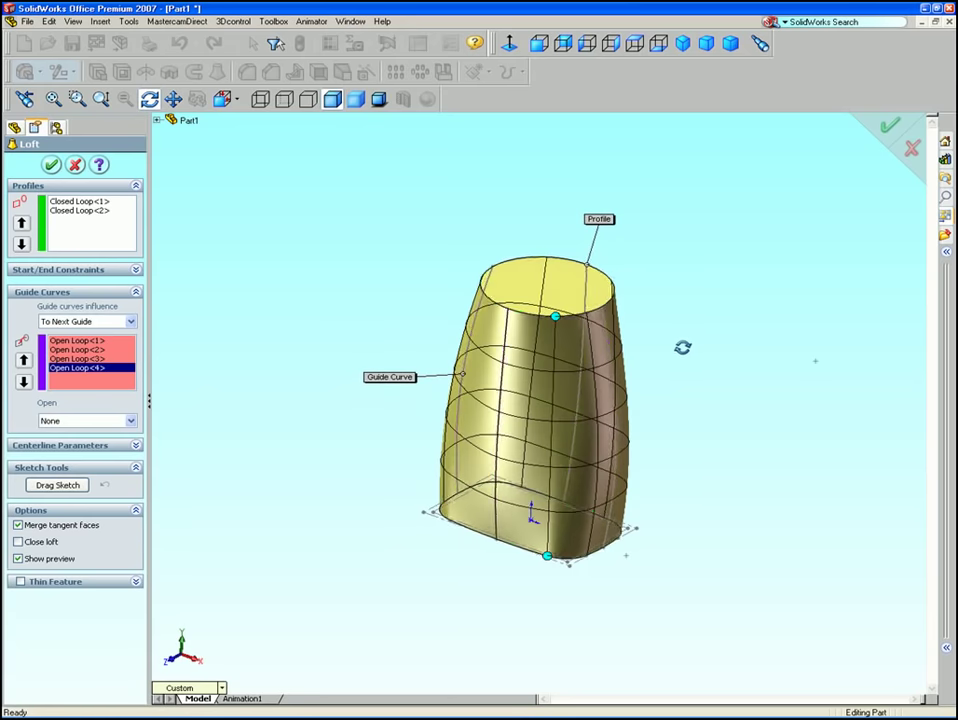
pyautogui.press('Return')
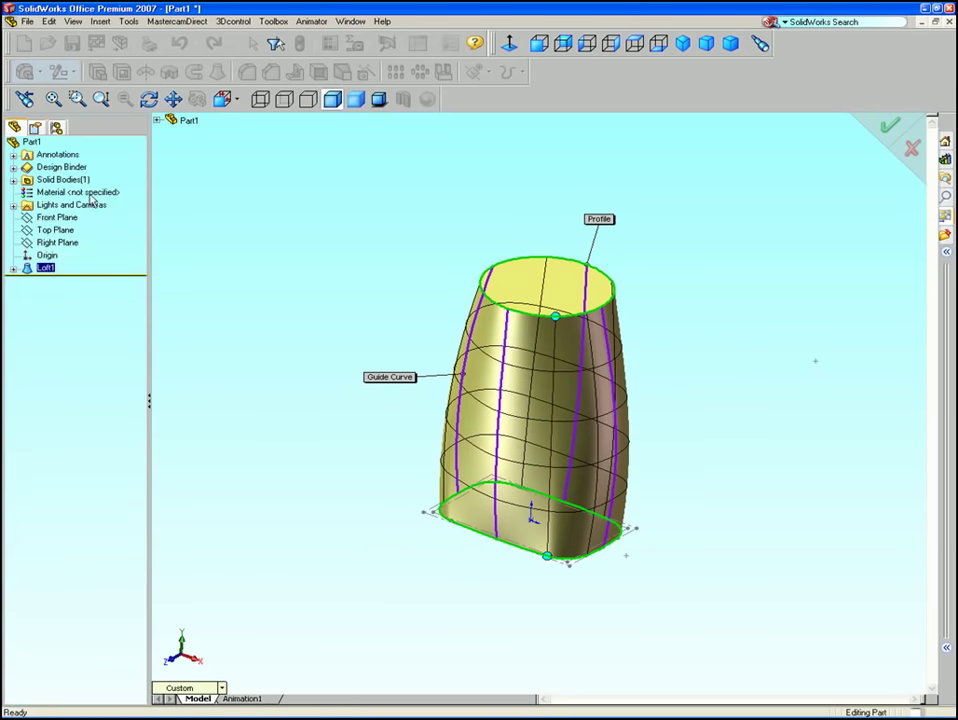
# Step: Round the loft's top circular edge with a 1.5 mm fillet, creating Fillet1
pyautogui.moveTo(406, 274)
pyautogui.mouseDown(button='middle')
pyautogui.moveTo(368, 275)
pyautogui.moveTo(434, 227)
pyautogui.moveTo(470, 182)
pyautogui.moveTo(423, 246)
pyautogui.moveTo(385, 263)
pyautogui.mouseUp(button='middle')
pyautogui.click(246, 77)
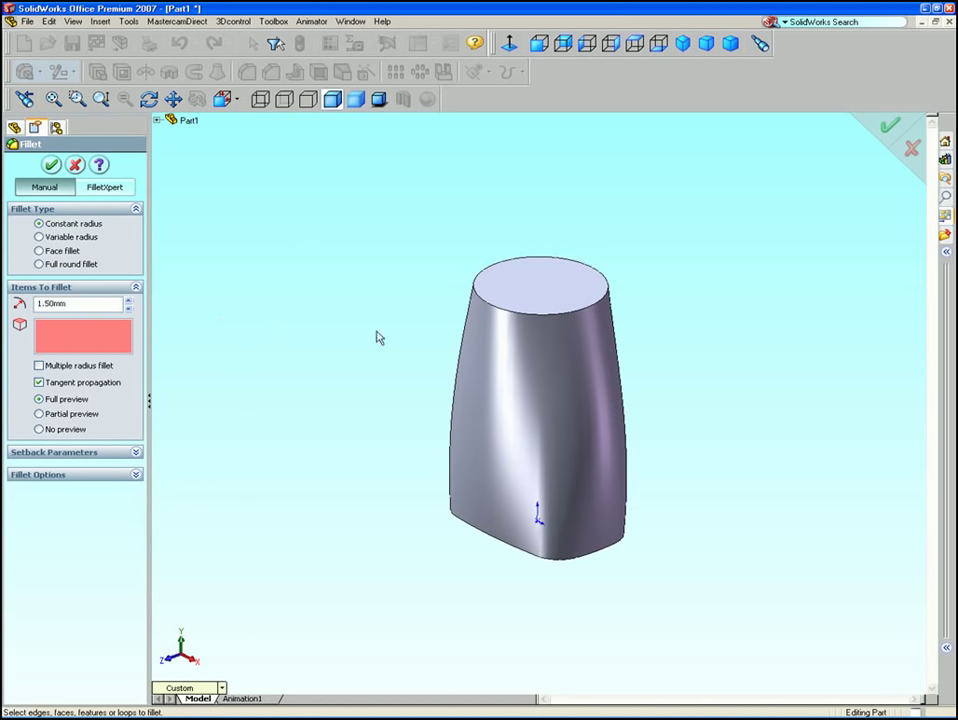
pyautogui.click(501, 314)
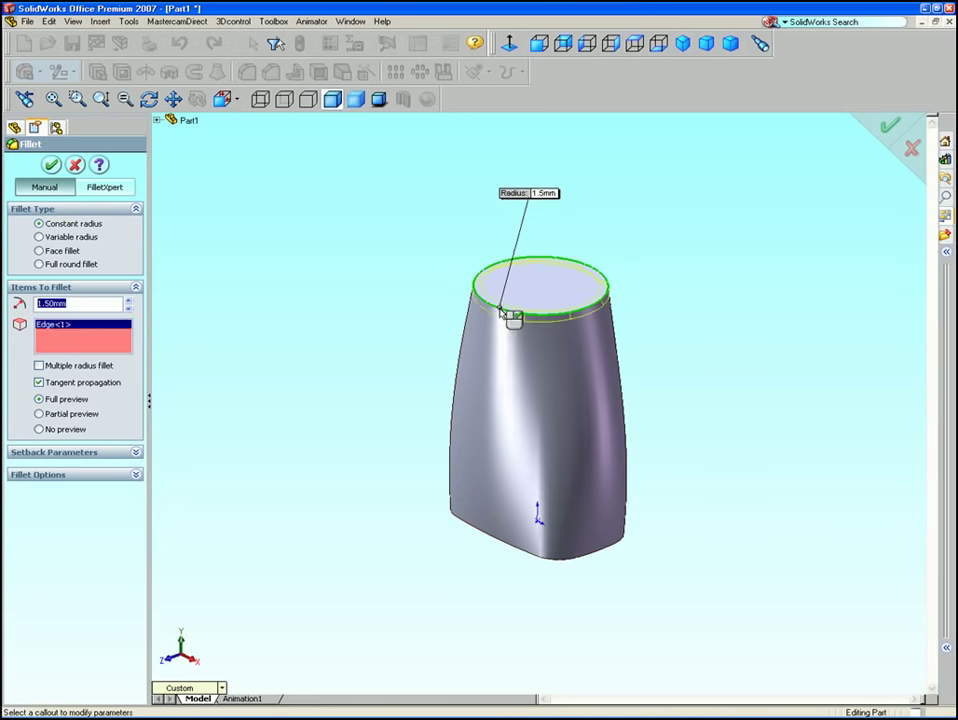
pyautogui.press('Return')
pyautogui.moveTo(700, 167)
pyautogui.mouseDown(button='middle')
pyautogui.moveTo(691, 210)
pyautogui.moveTo(725, 171)
pyautogui.moveTo(688, 243)
pyautogui.mouseUp(button='middle')
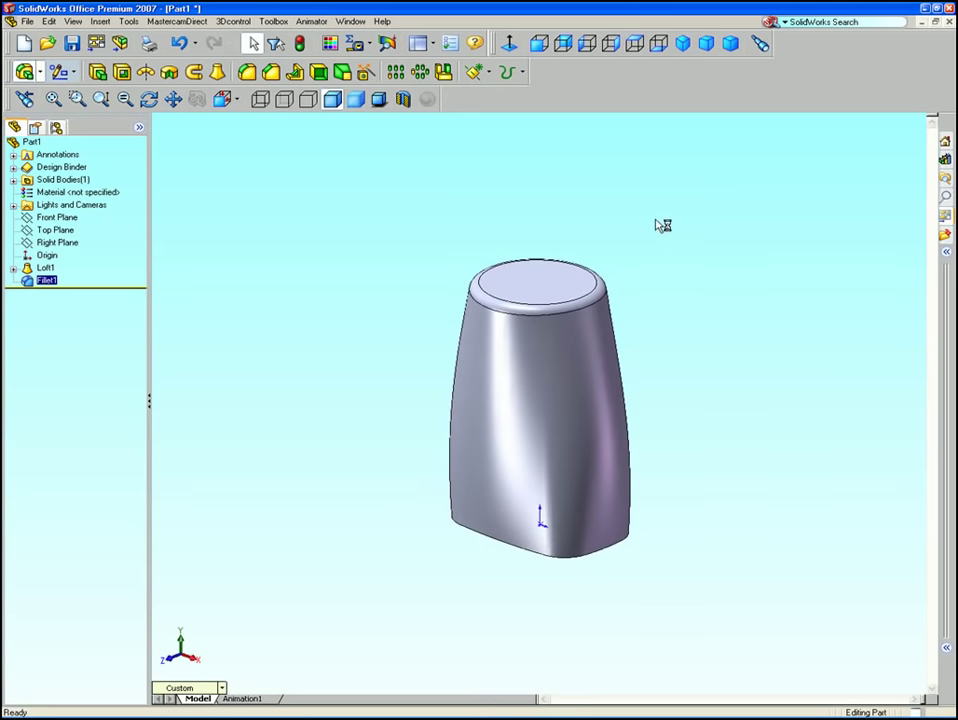